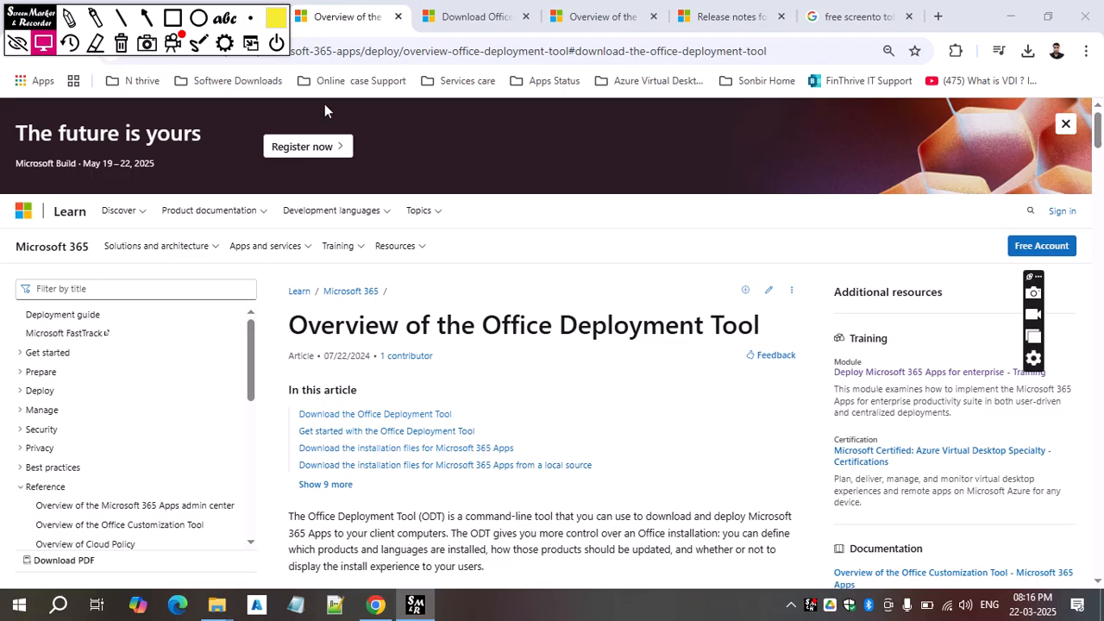
# - Download the English version of the Office Deployment Tool from its Microsoft download page
pyautogui.moveTo(26, 17); pyautogui.dragTo(565, 396)
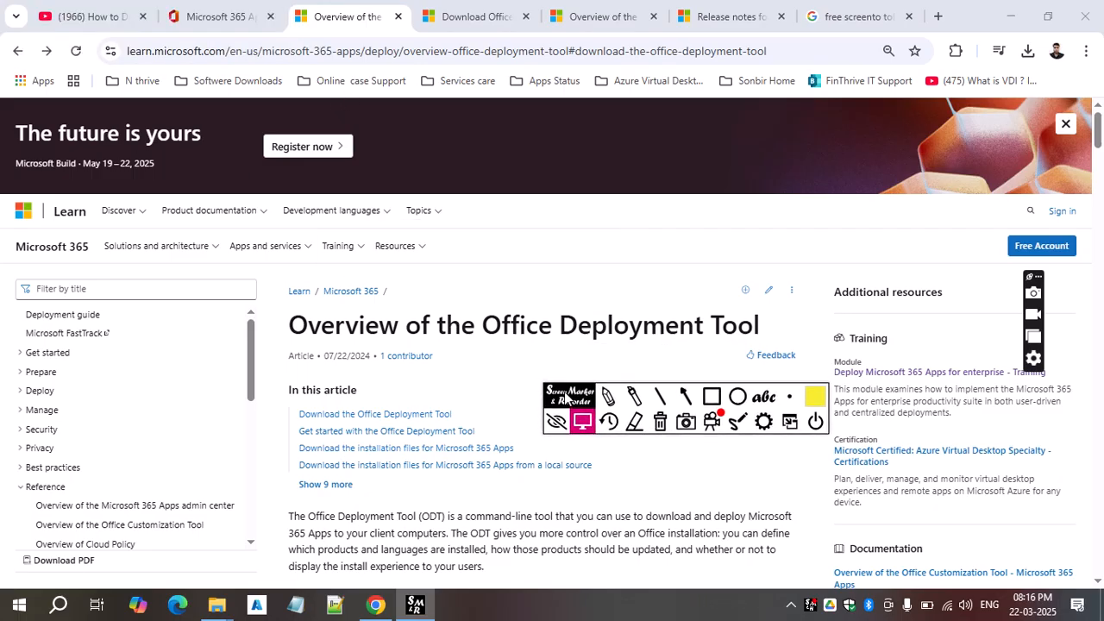
pyautogui.scroll(-3, 446, 311)
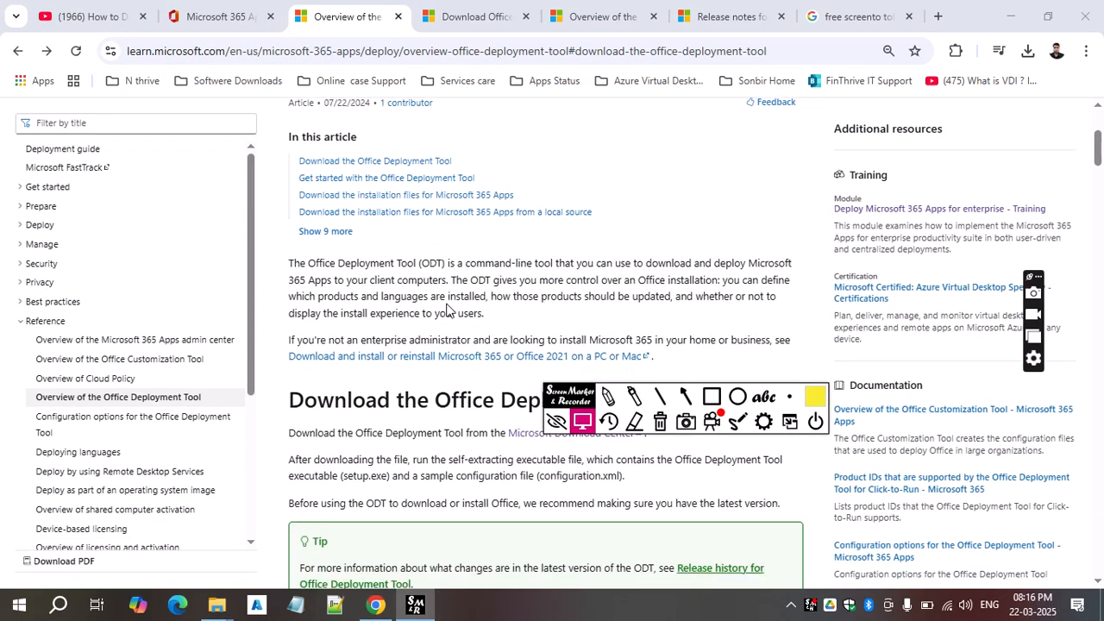
pyautogui.scroll(3, 531, 254)
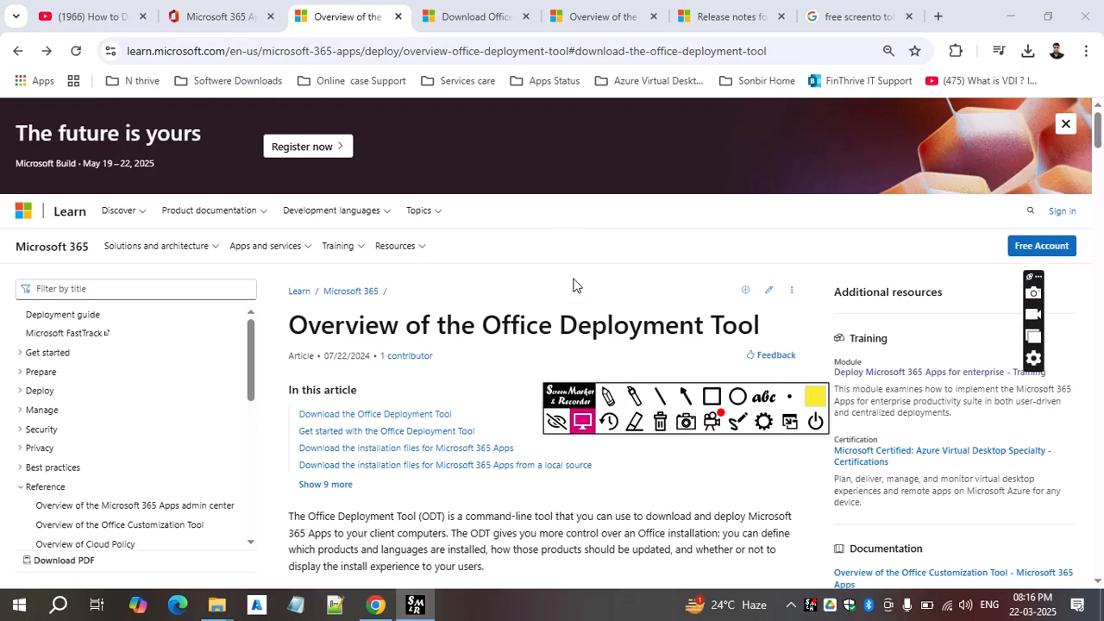
pyautogui.scroll(-1, 576, 289)
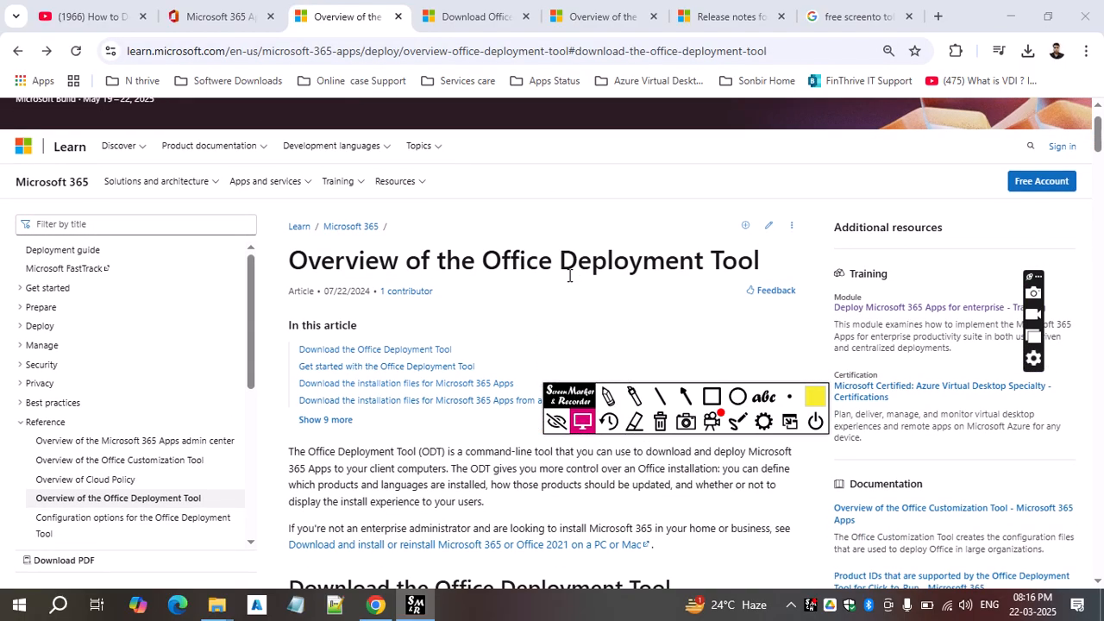
pyautogui.scroll(-1, 569, 276)
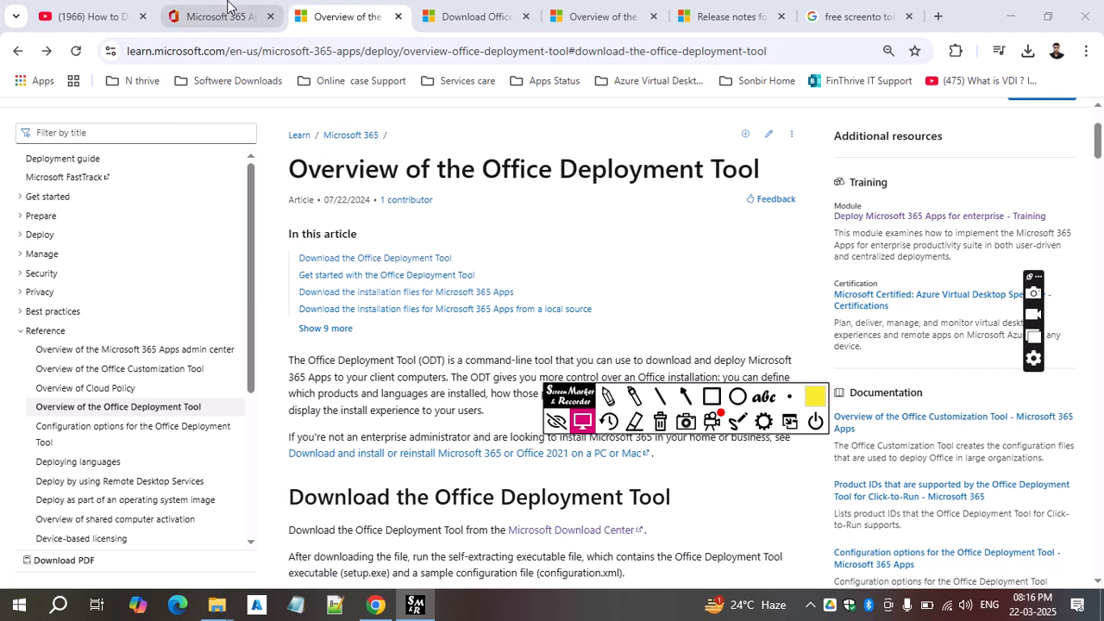
pyautogui.click(446, 7)
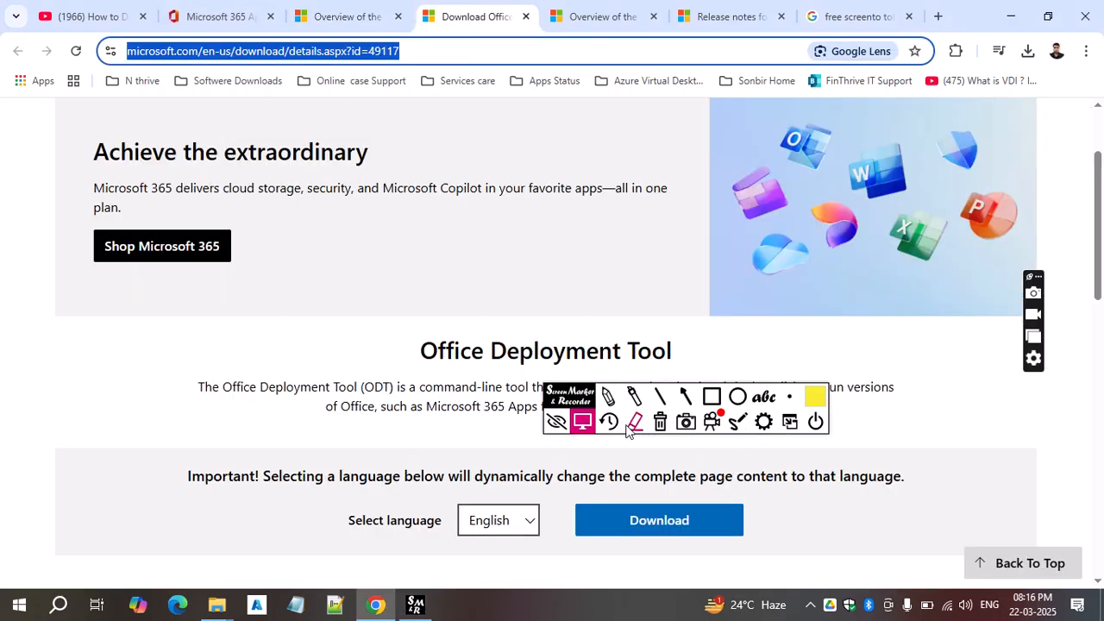
pyautogui.click(661, 520)
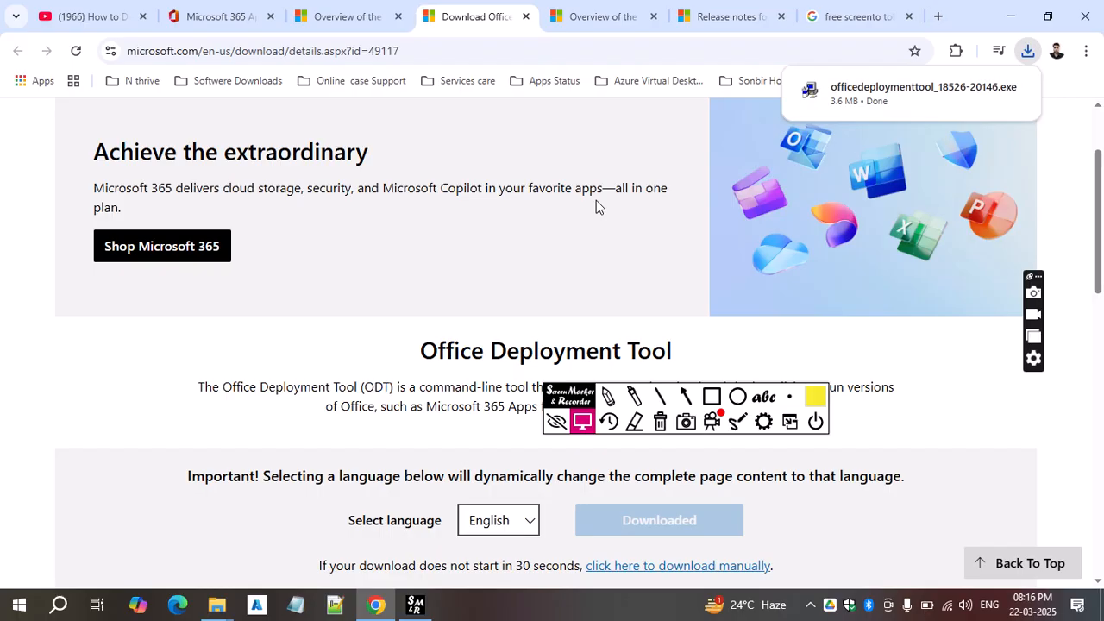
# - Create a new configuration in the Microsoft 365 Apps admin center without signing in
pyautogui.click(341, 16)
pyautogui.scroll(-2, 498, 380)
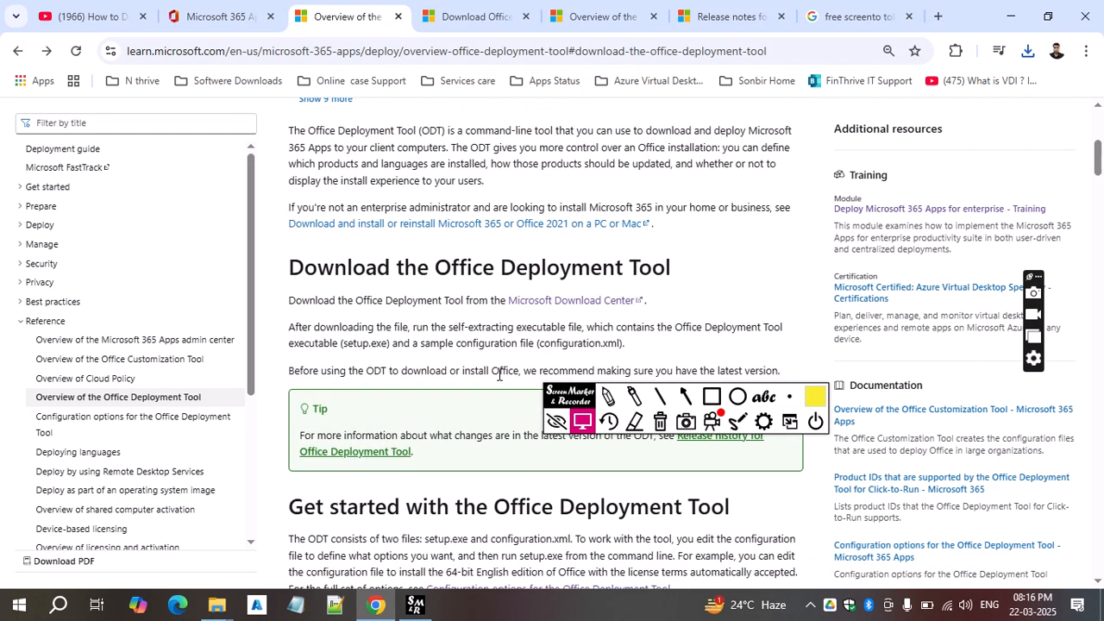
pyautogui.scroll(-1, 498, 375)
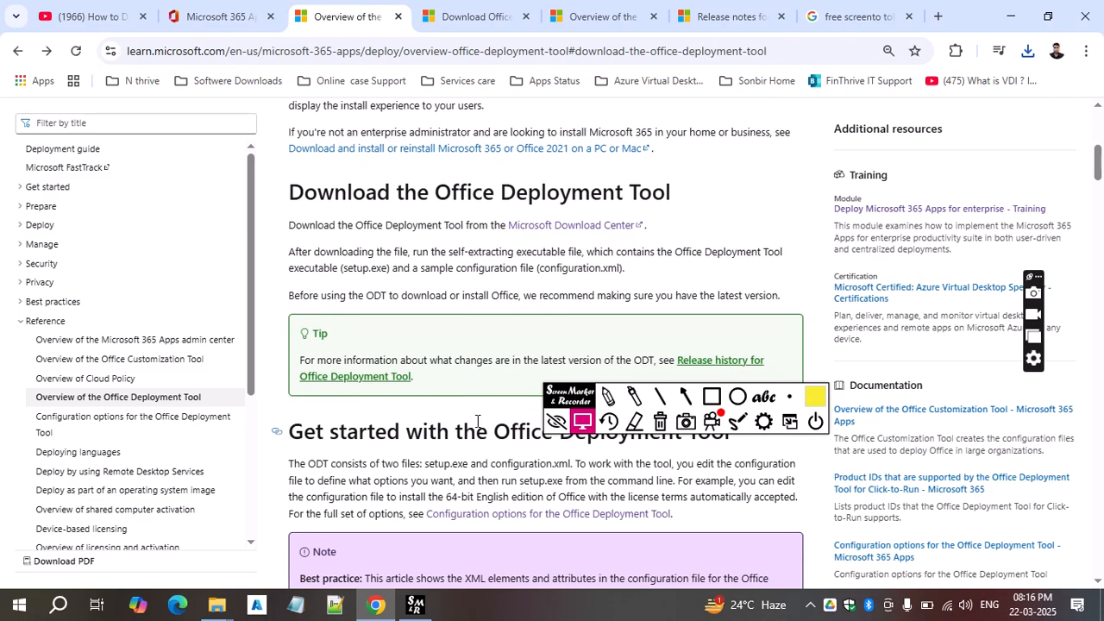
pyautogui.click(244, 16)
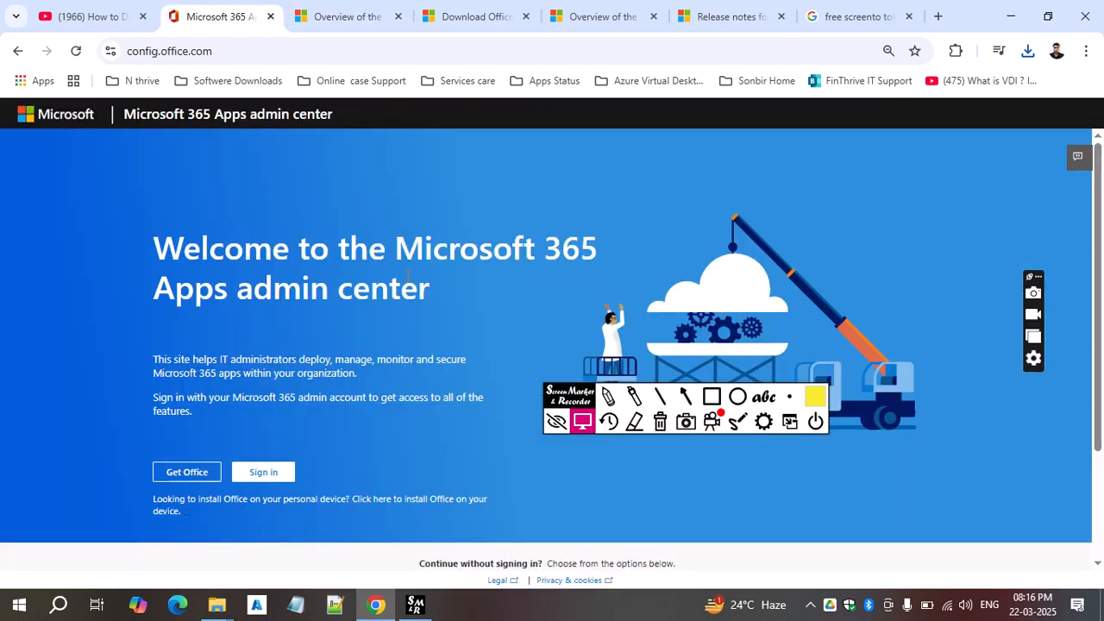
pyautogui.scroll(-2, 399, 406)
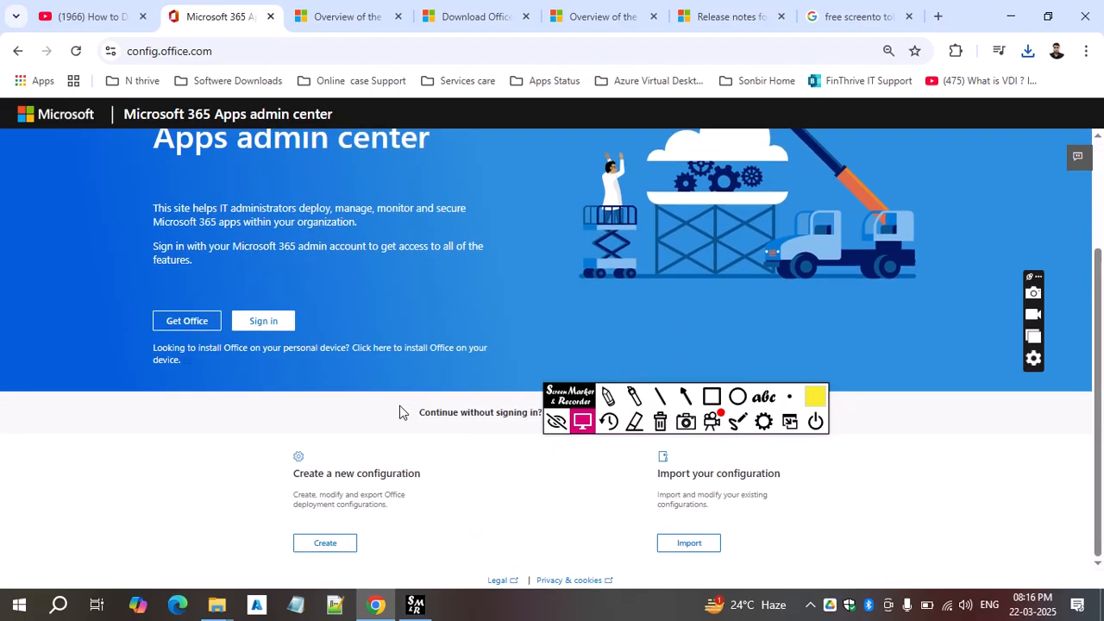
pyautogui.click(325, 552)
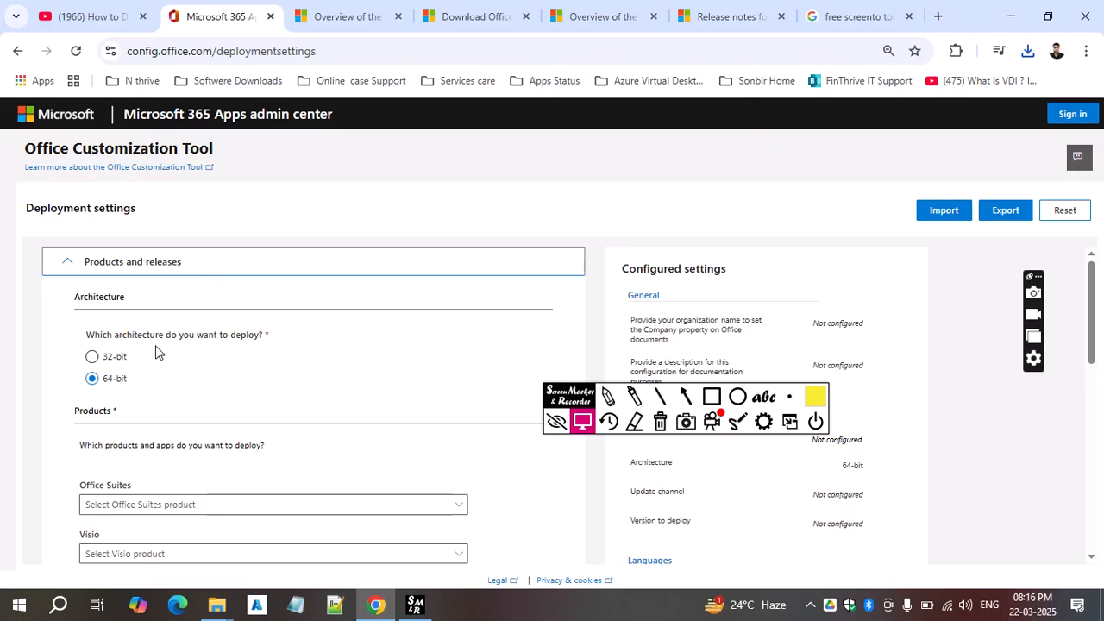
# - Choose Microsoft 365 Apps for business as the Office suite to deploy, keeping the 64-bit architecture
pyautogui.scroll(-2, 155, 350)
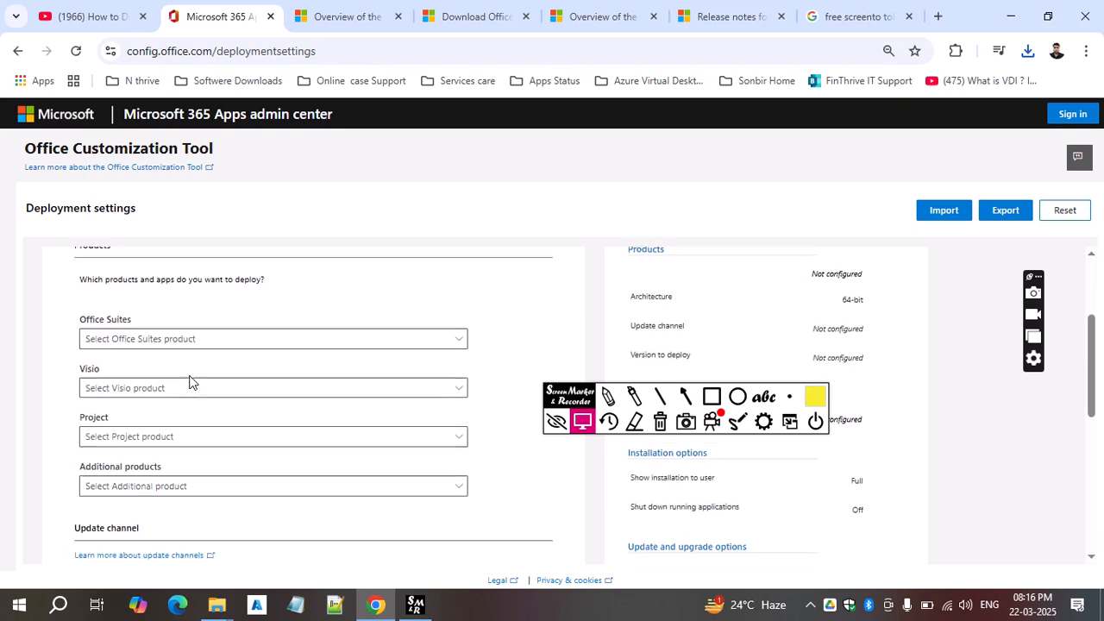
pyautogui.click(171, 336)
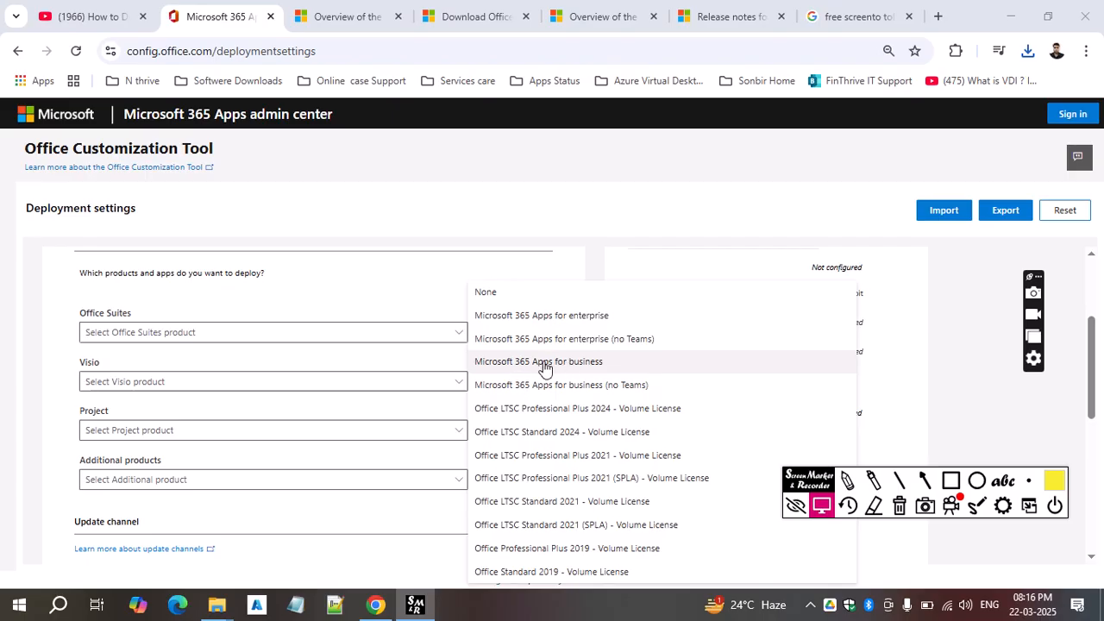
pyautogui.click(578, 362)
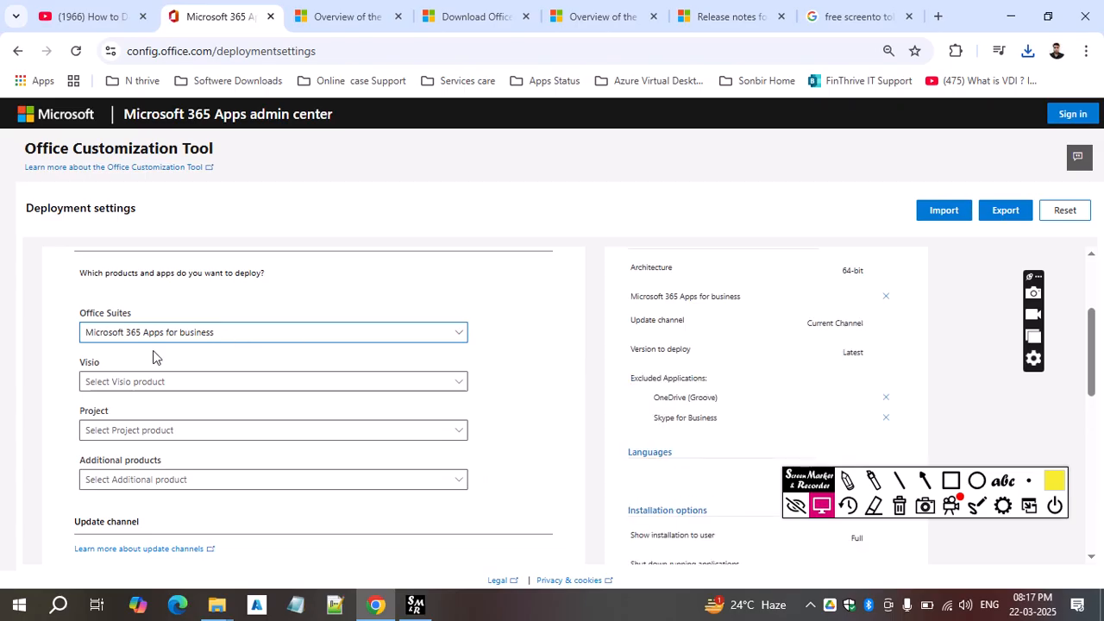
# - Keep the Current Channel, the Latest version and the default app selection, and continue to the language settings
pyautogui.scroll(-3, 150, 359)
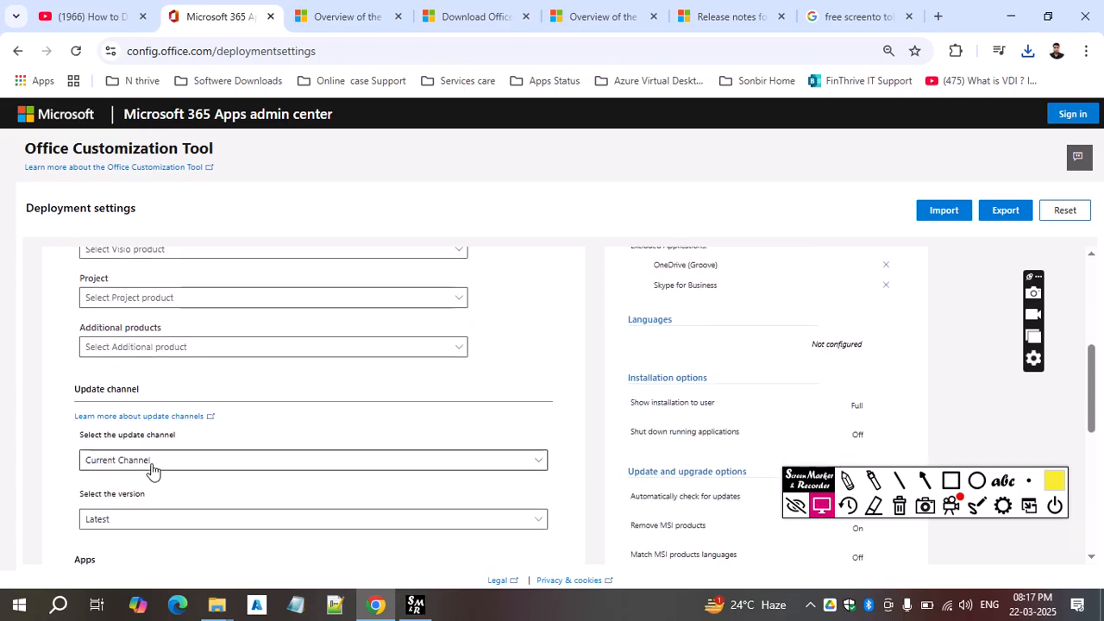
pyautogui.scroll(-2, 153, 472)
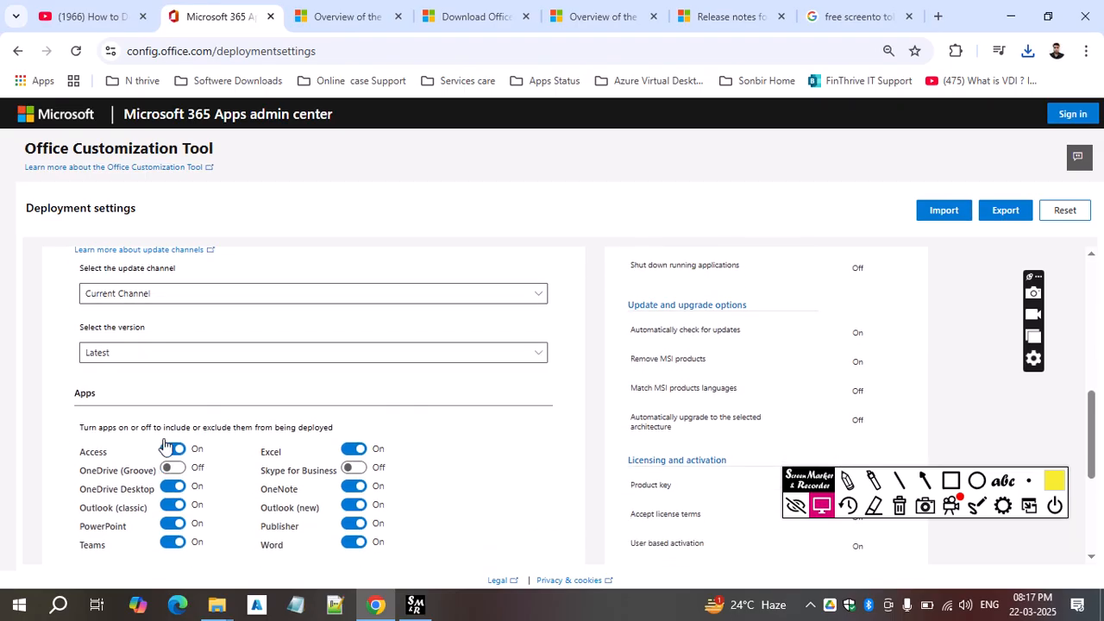
pyautogui.click(158, 297)
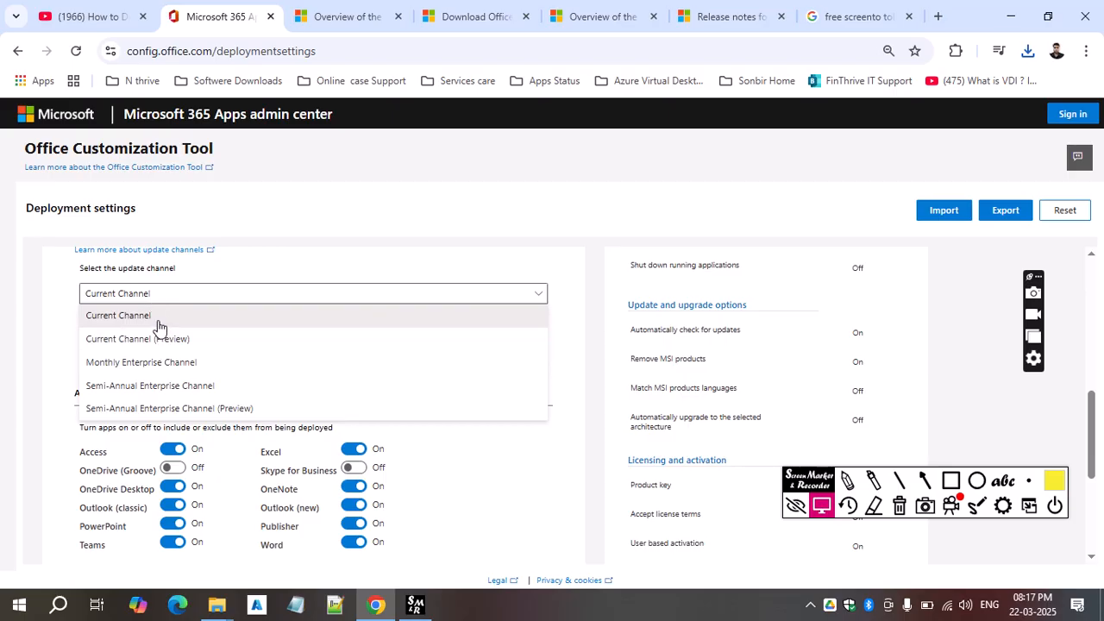
pyautogui.click(52, 326)
pyautogui.click(123, 356)
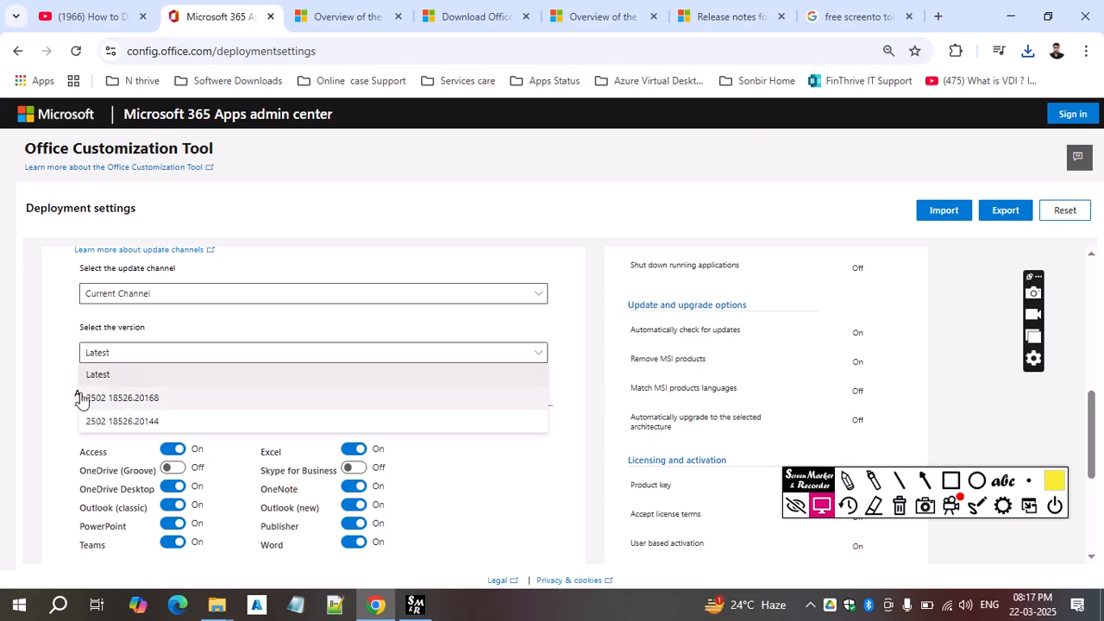
pyautogui.click(62, 370)
pyautogui.scroll(-3, 234, 399)
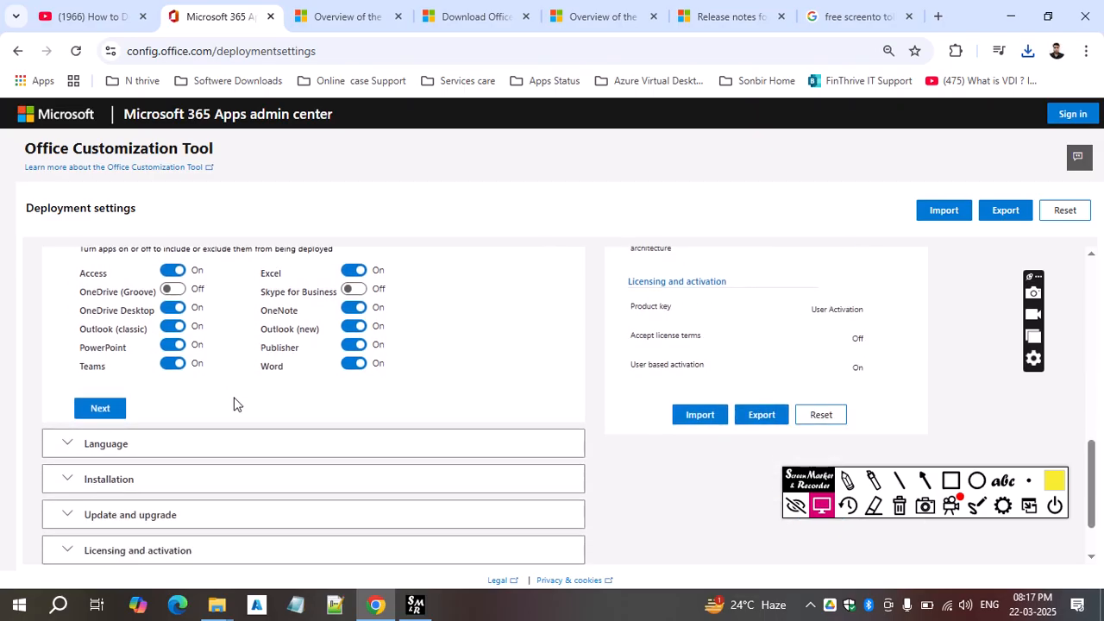
pyautogui.scroll(2, 272, 336)
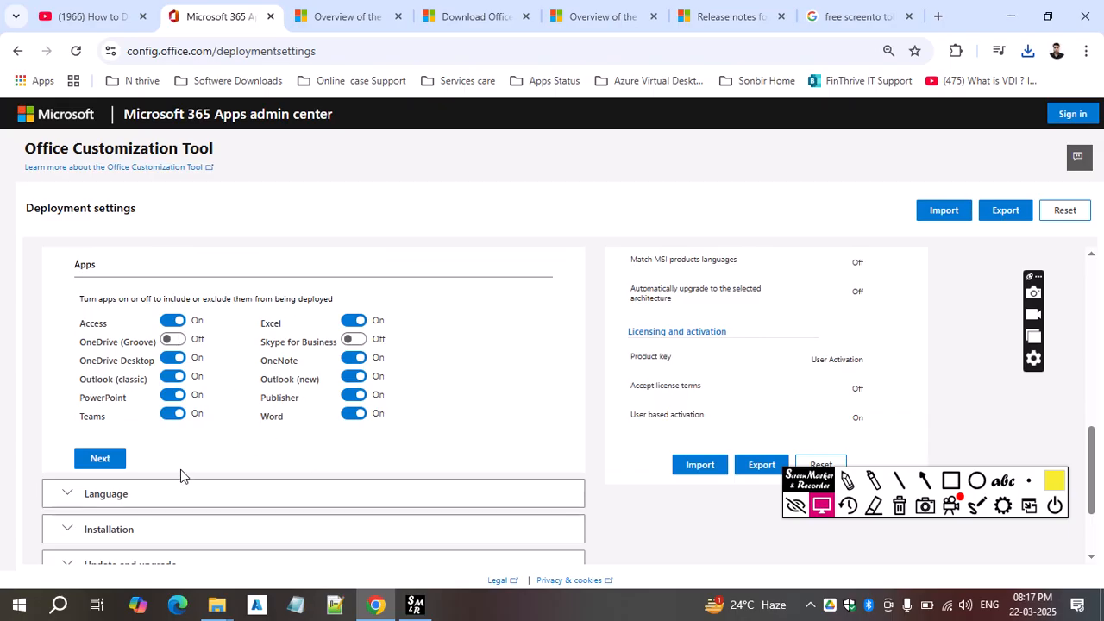
pyautogui.click(107, 458)
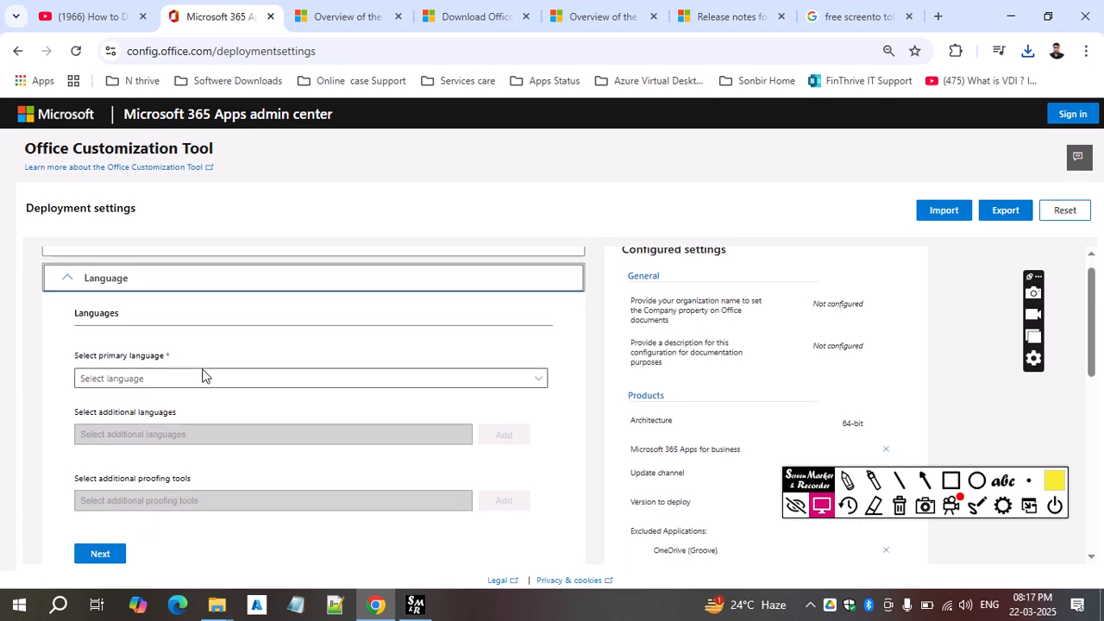
# - Set the primary language to English (United States) and continue to the installation options
pyautogui.click(203, 377)
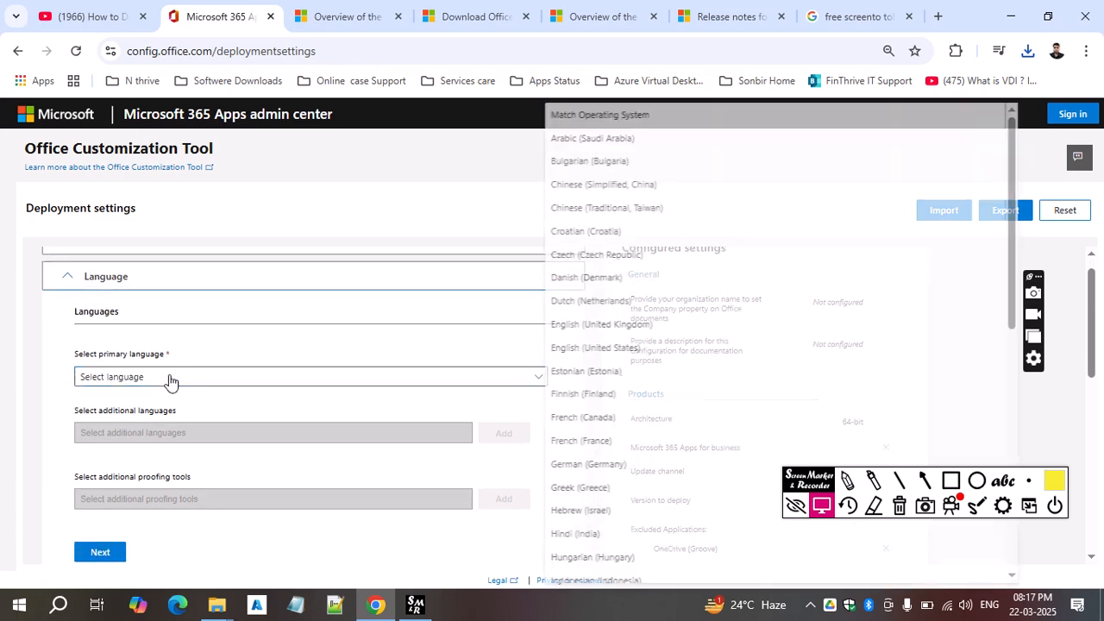
pyautogui.click(623, 348)
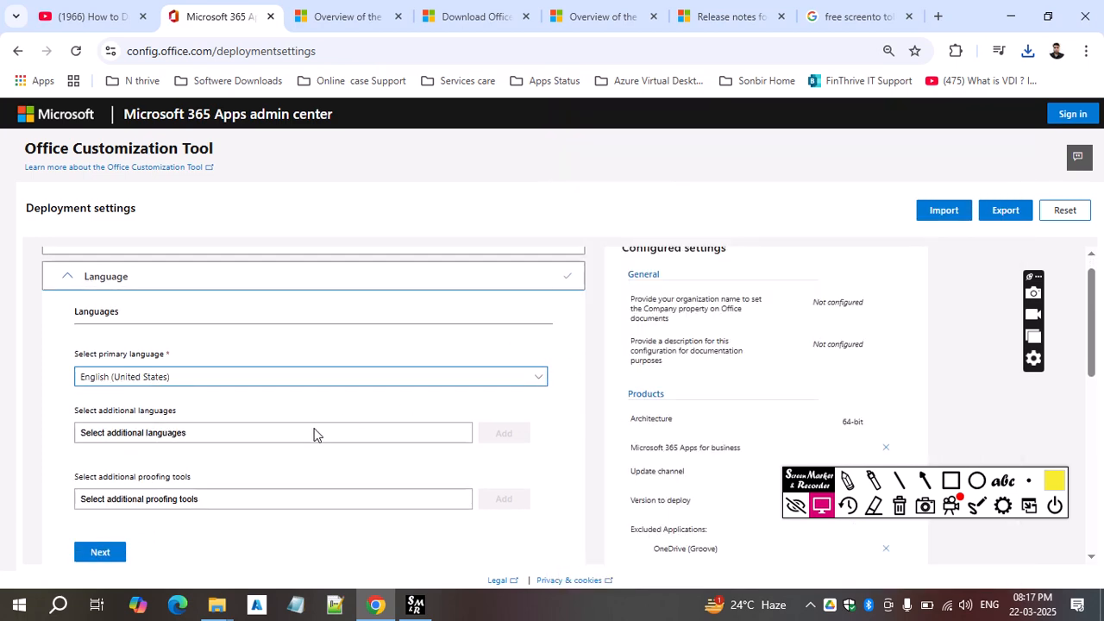
pyautogui.scroll(-2, 313, 434)
pyautogui.click(91, 364)
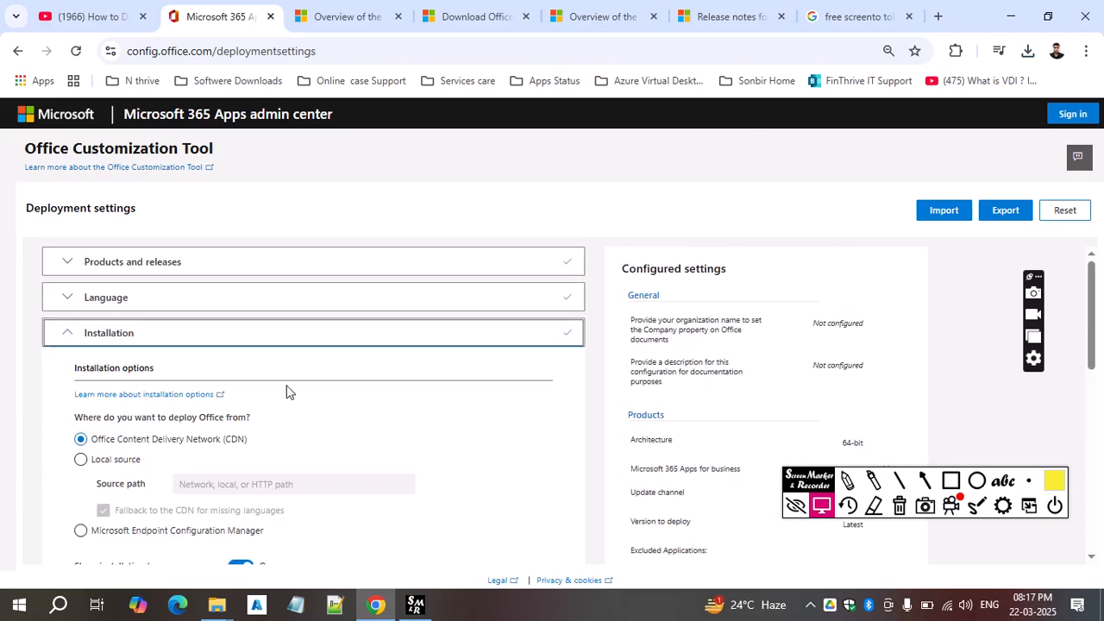
# - Accept the default installation, update and upgrade, and licensing and activation settings, continuing to the general section
pyautogui.scroll(-2, 385, 423)
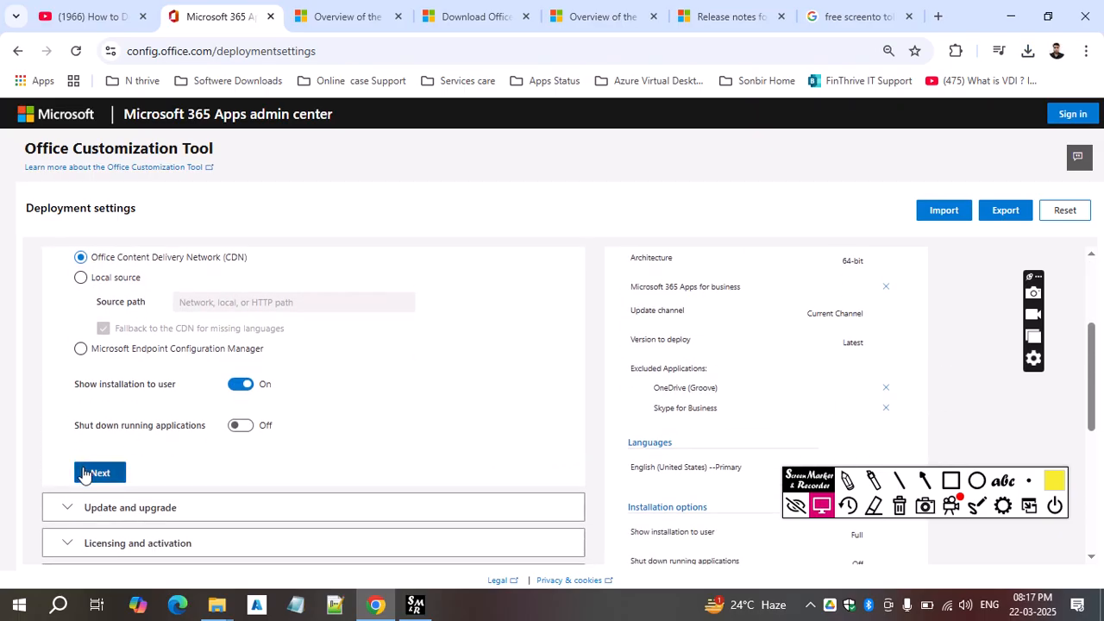
pyautogui.click(85, 474)
pyautogui.scroll(-5, 345, 448)
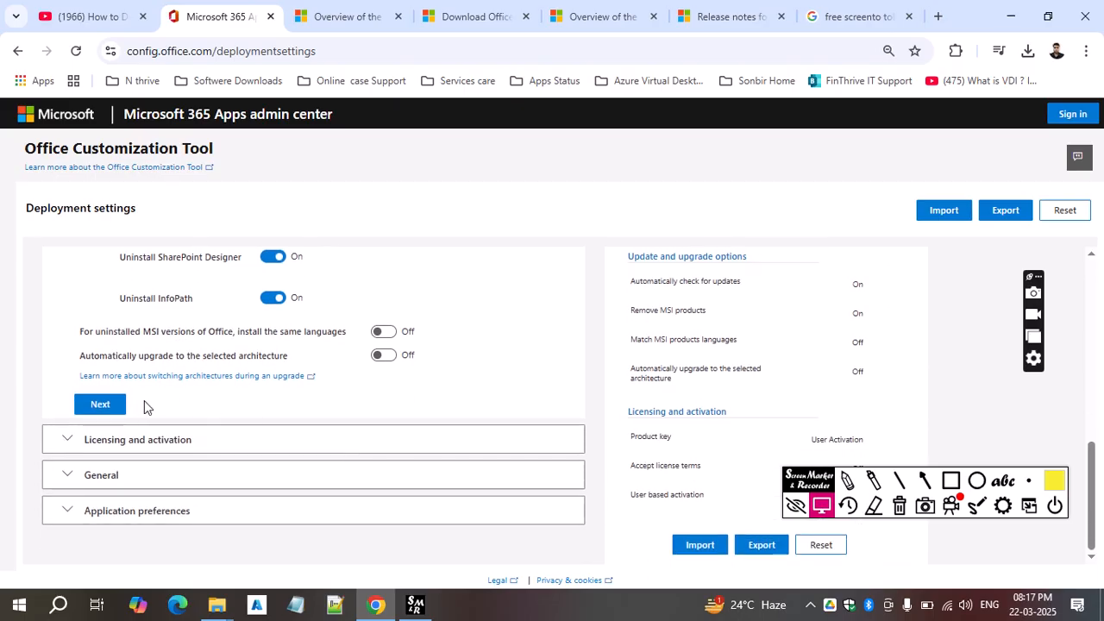
pyautogui.click(103, 405)
pyautogui.scroll(-5, 517, 414)
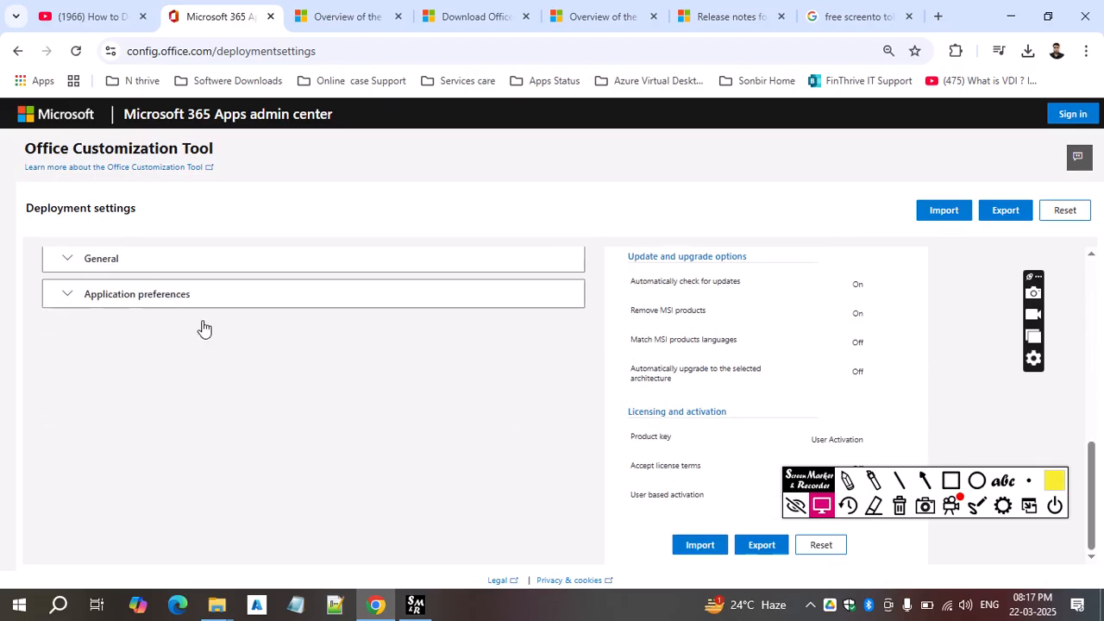
pyautogui.scroll(2, 241, 374)
pyautogui.click(93, 316)
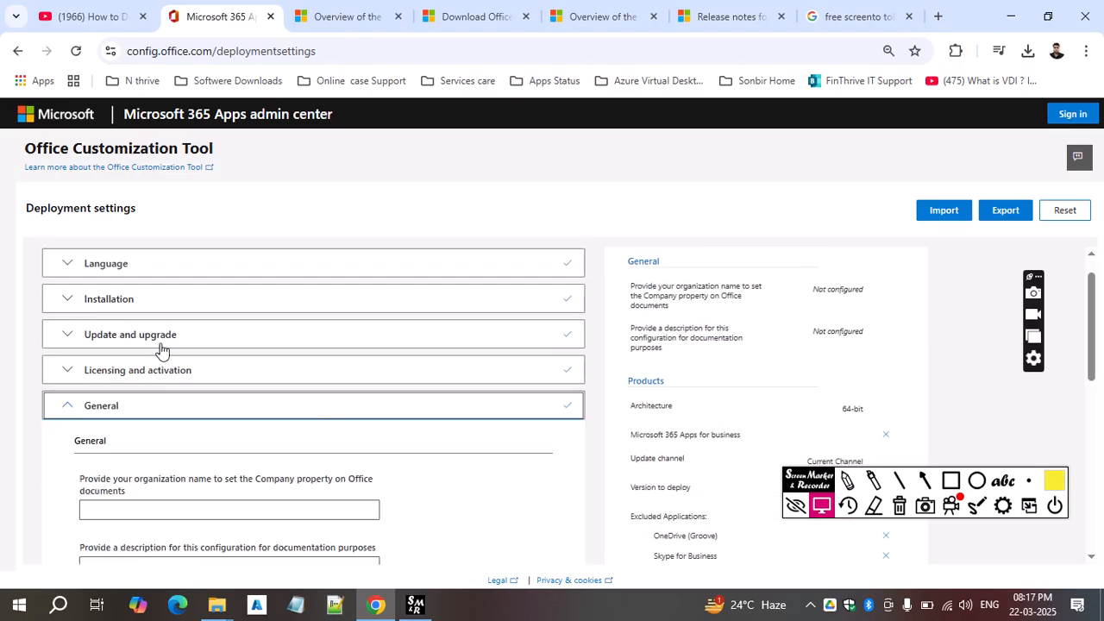
# - Leave the general details empty and the application preferences at their defaults, and finish the deployment settings
pyautogui.scroll(-5, 217, 457)
pyautogui.scroll(2, 162, 327)
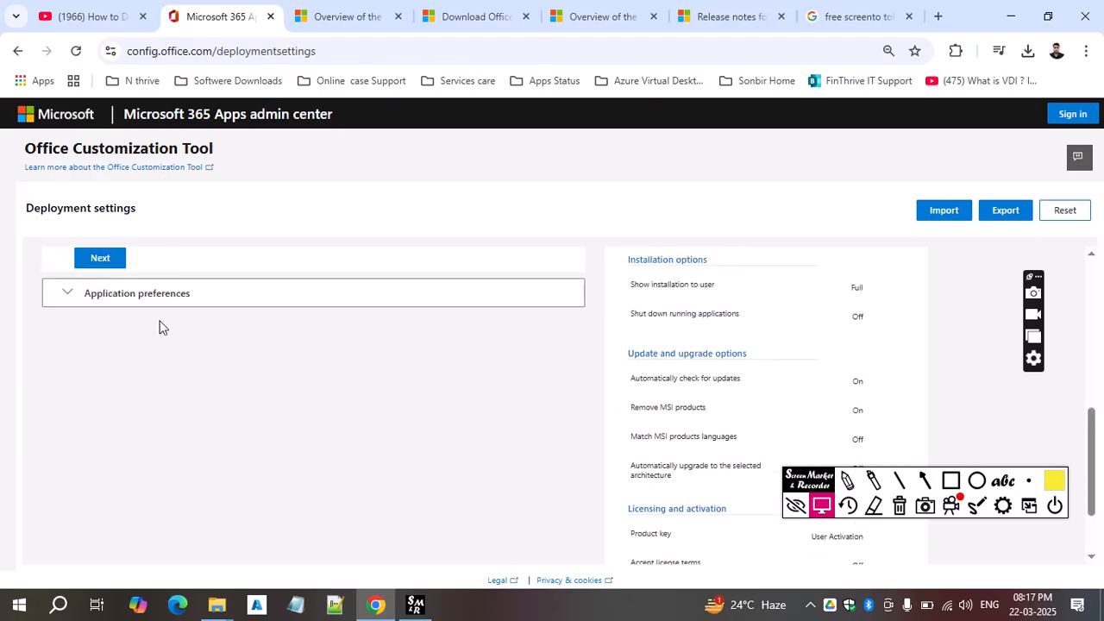
pyautogui.click(111, 259)
pyautogui.scroll(-6, 288, 419)
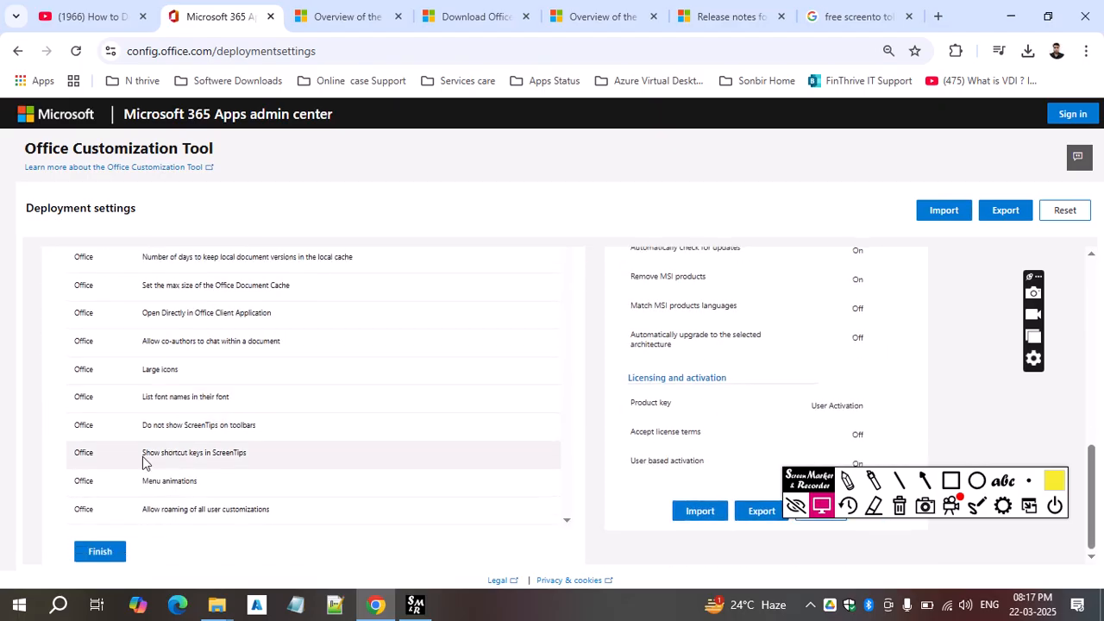
pyautogui.click(103, 551)
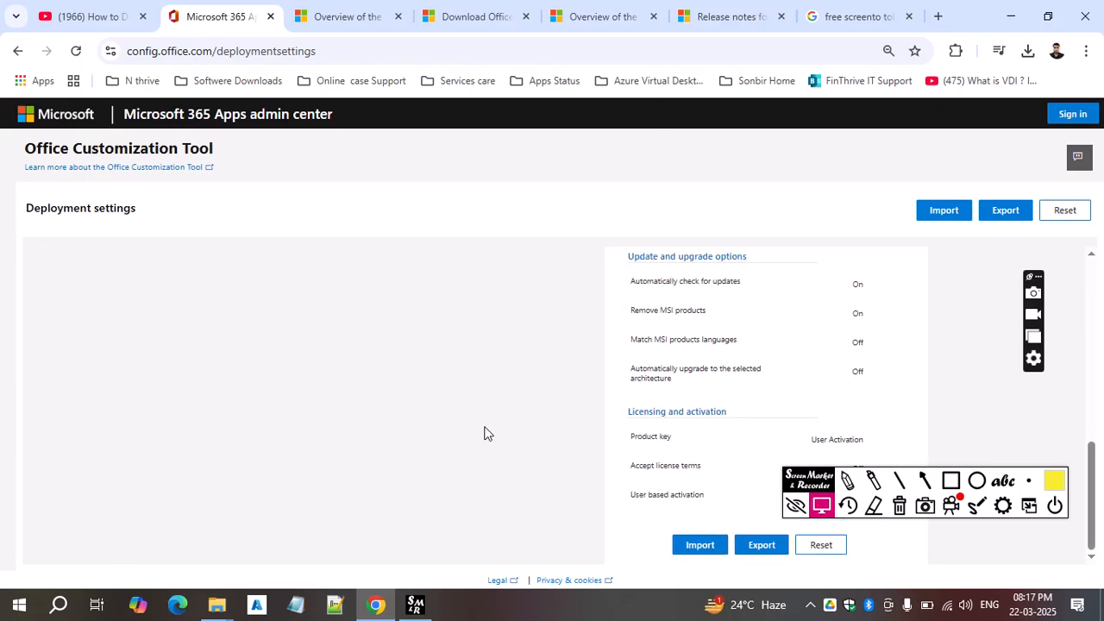
# - Start exporting the configuration with Keep Current Settings as the default file format
pyautogui.click(1005, 212)
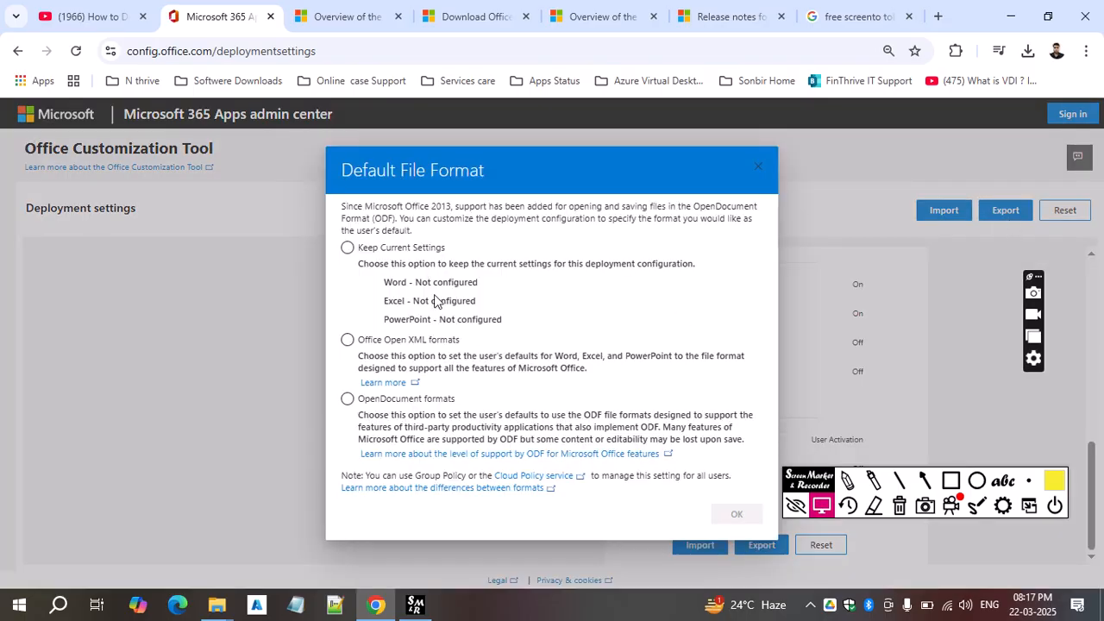
pyautogui.click(346, 248)
pyautogui.click(735, 514)
# - Accept the license agreement terms and export the configuration to XML with the file name Configuration
pyautogui.click(579, 393)
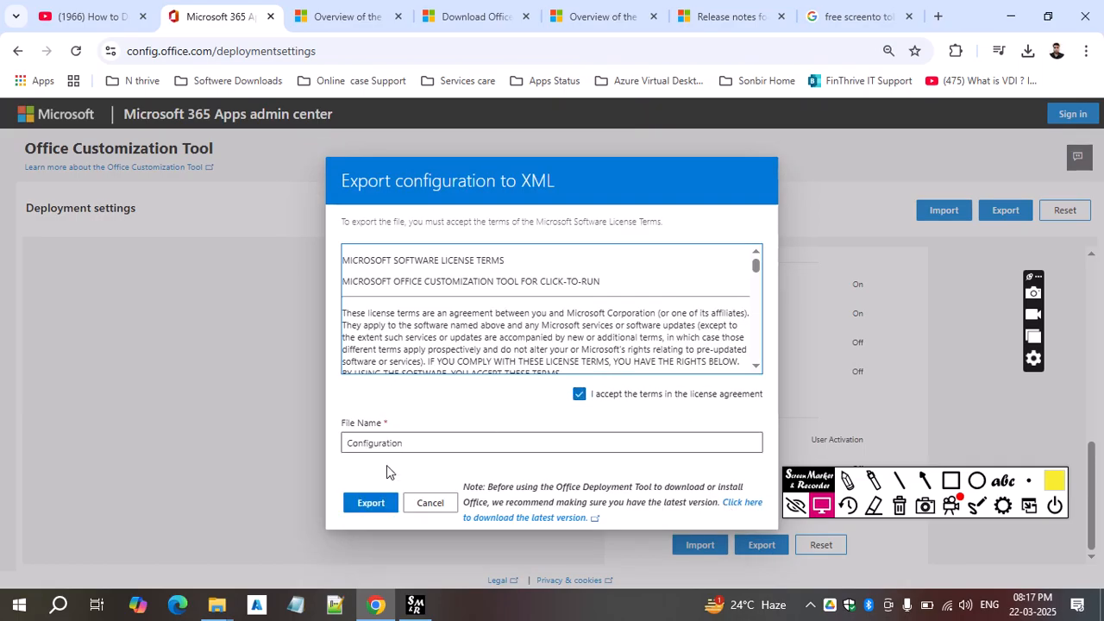
pyautogui.moveTo(409, 443); pyautogui.dragTo(345, 466)
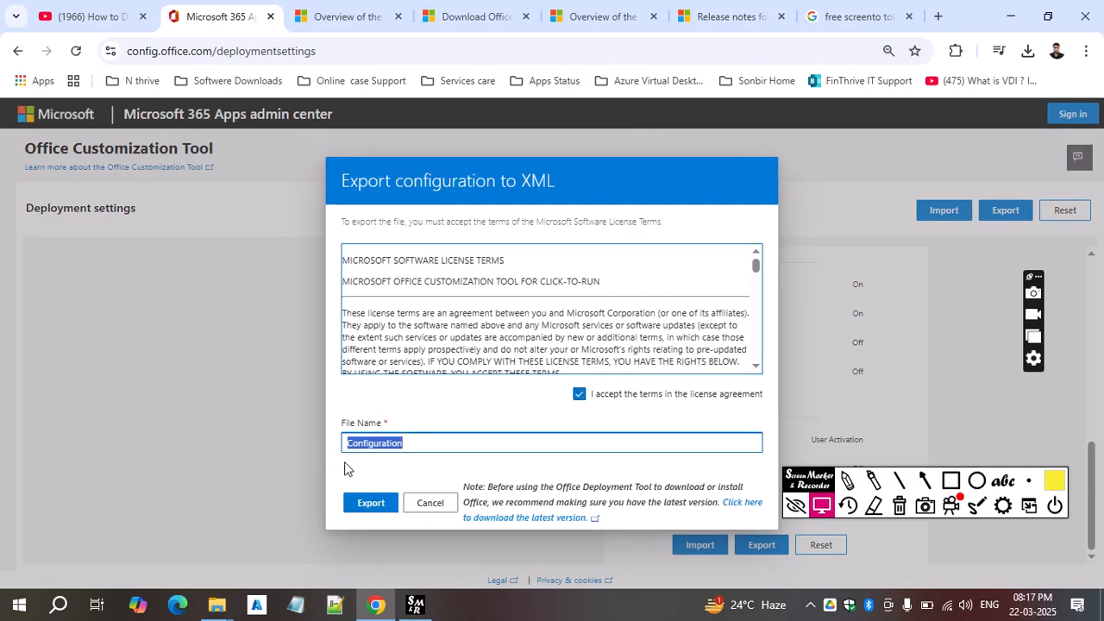
pyautogui.click(349, 465)
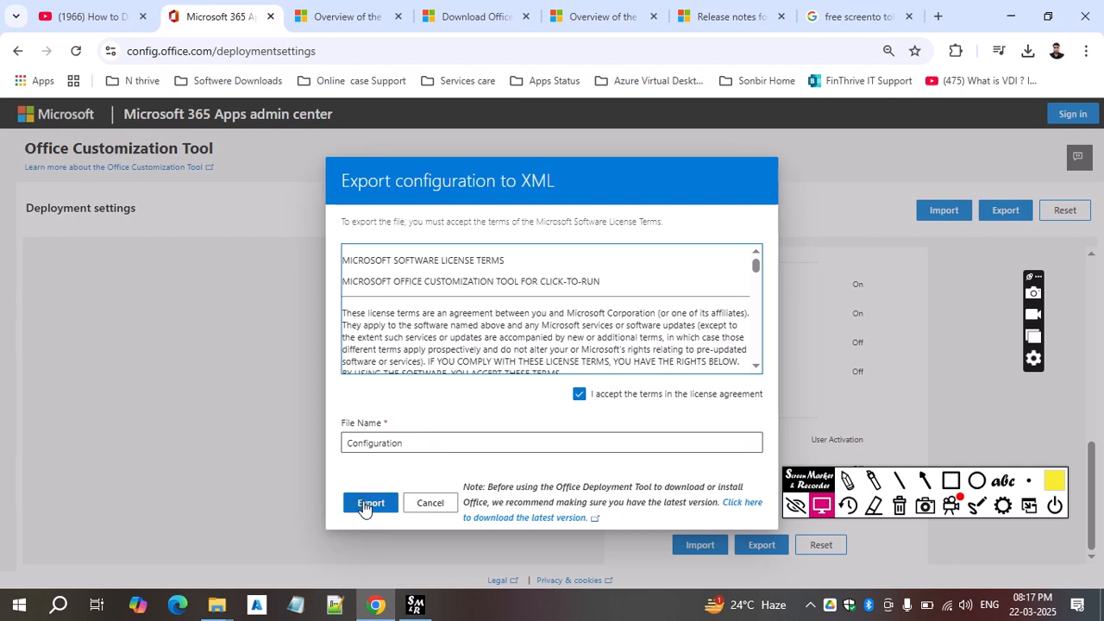
pyautogui.click(366, 503)
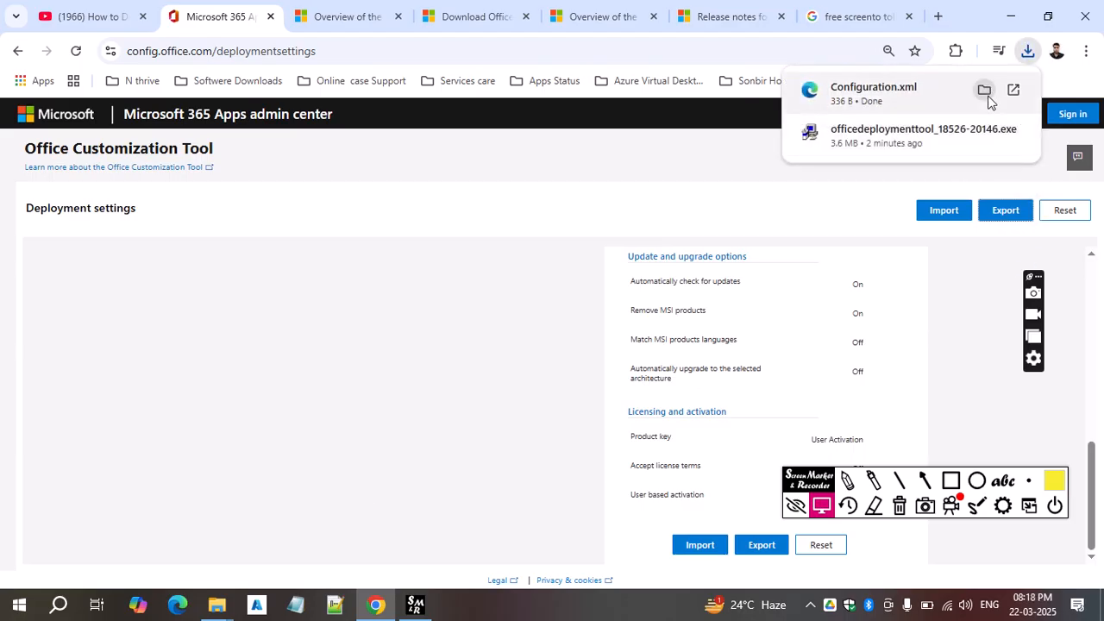
pyautogui.click(984, 91)
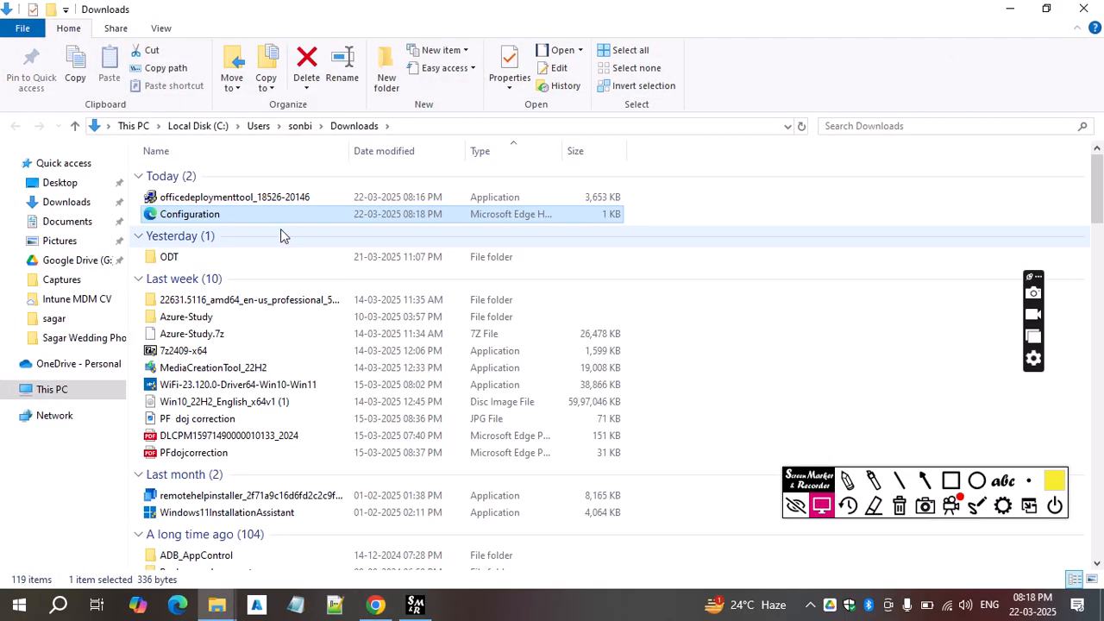
pyautogui.hotkey('shift', 'Up')
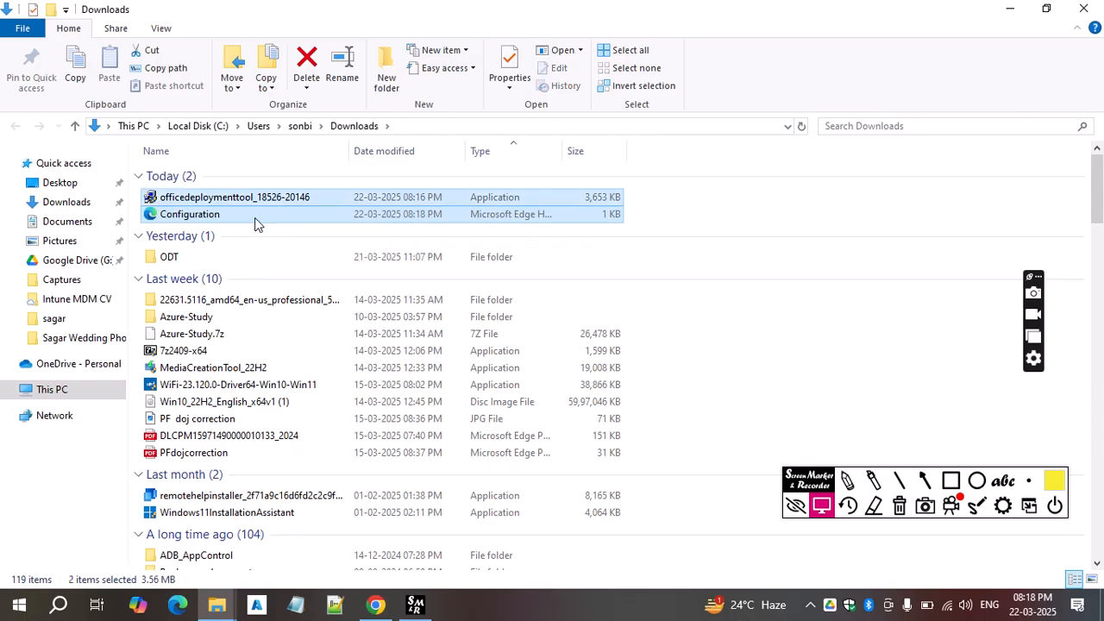
pyautogui.hotkey('ctrl', 'c')
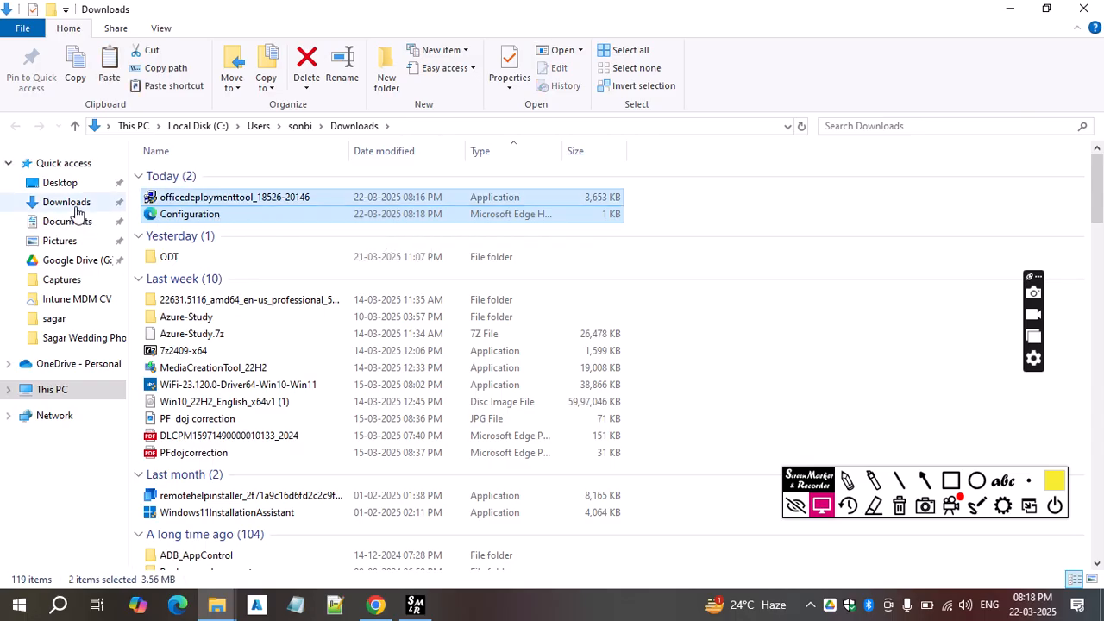
pyautogui.click(50, 389)
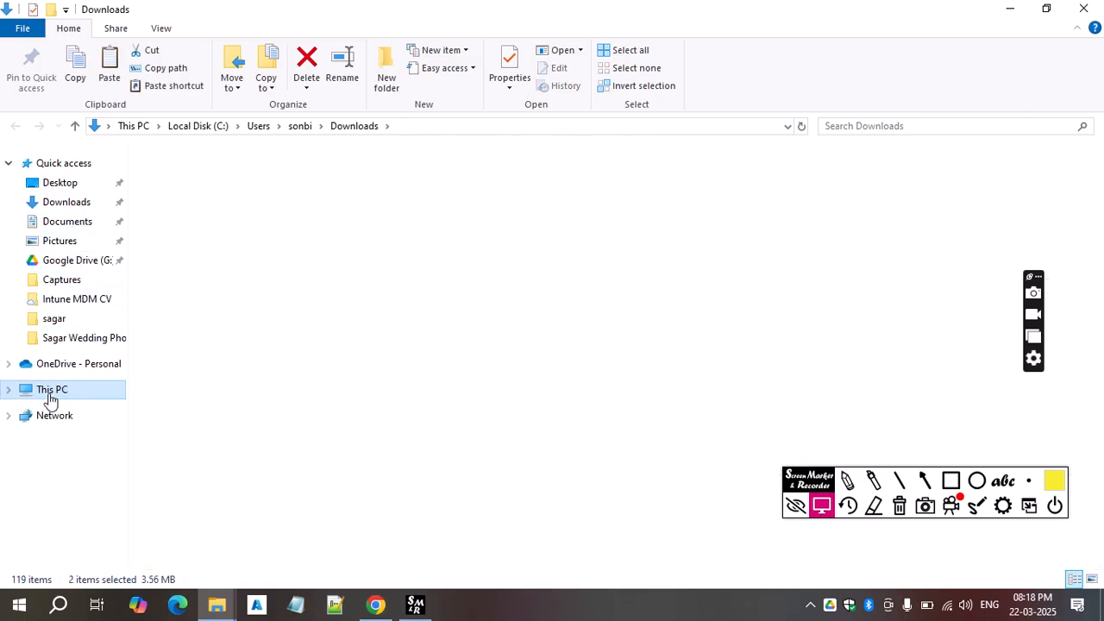
pyautogui.doubleClick(216, 315)
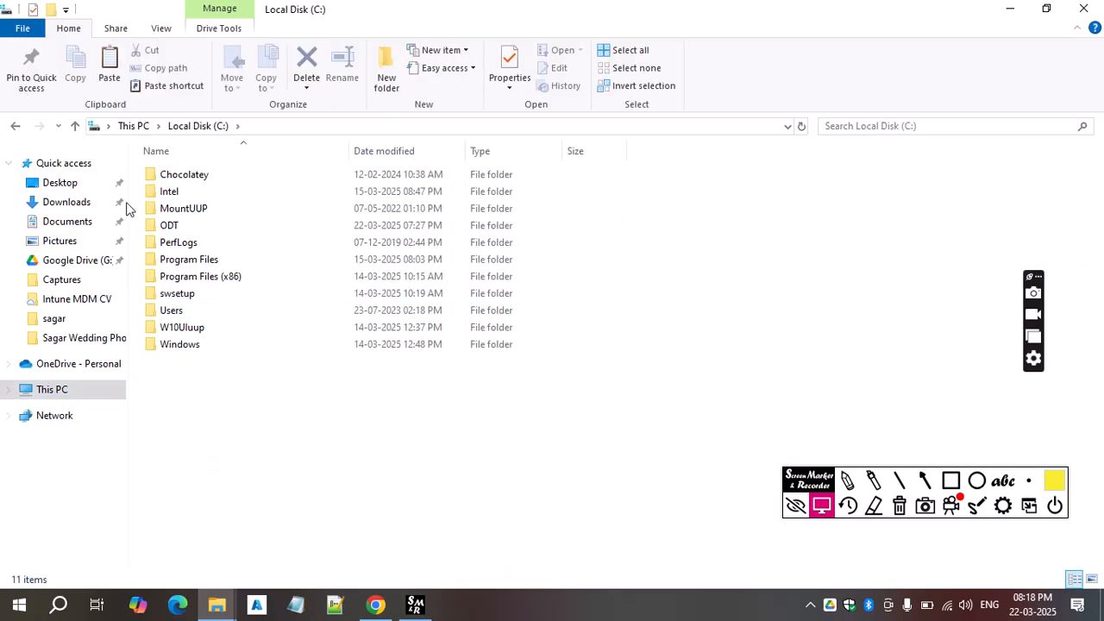
pyautogui.doubleClick(184, 228)
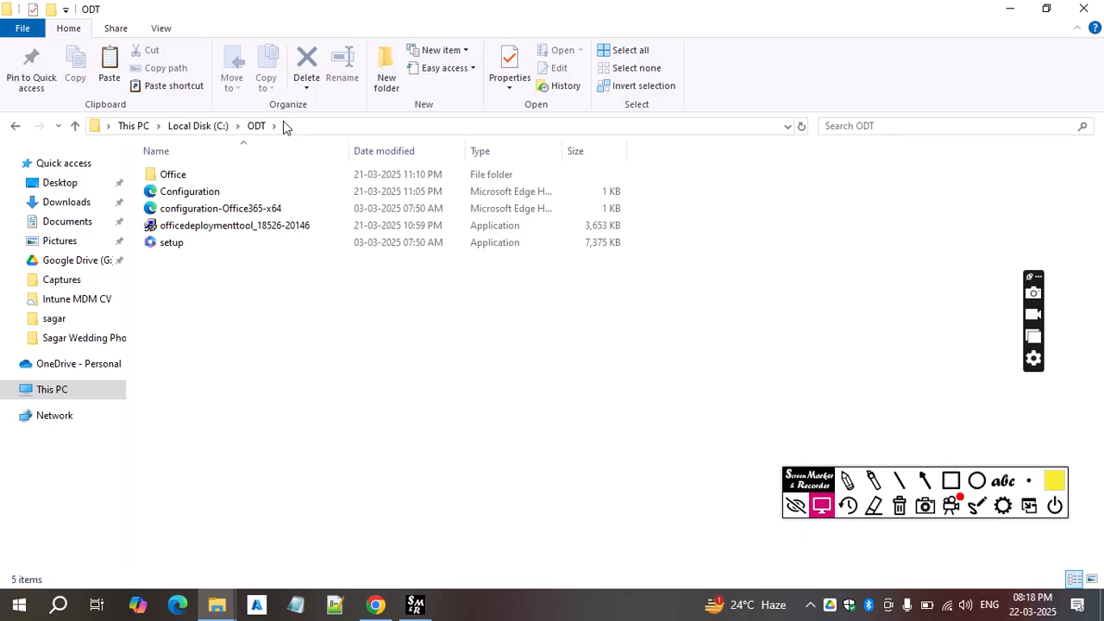
# - Delete the configuration-Office365-x64 and setup files from the ODT folder
pyautogui.click(246, 211)
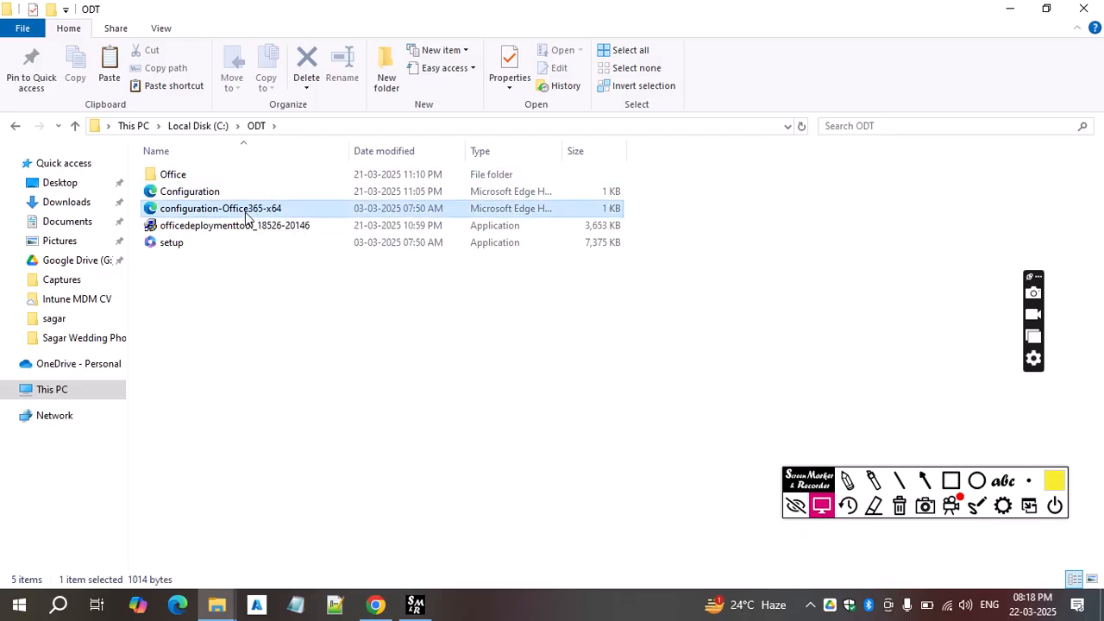
pyautogui.keyDown('ctrl'); pyautogui.click(192, 248); pyautogui.keyUp('ctrl')
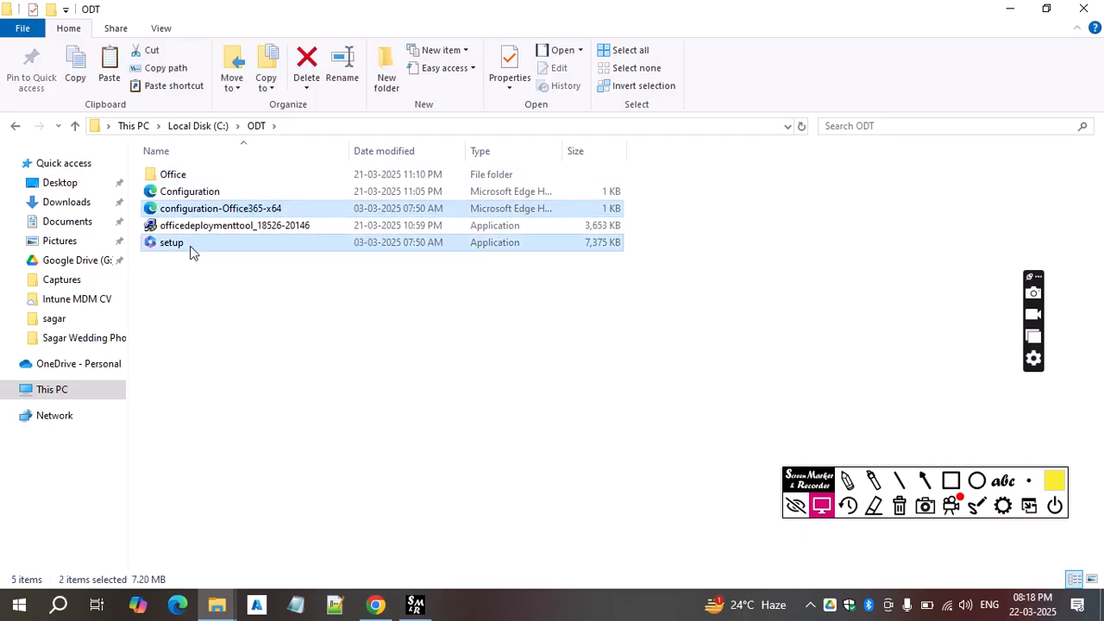
pyautogui.press('Delete')
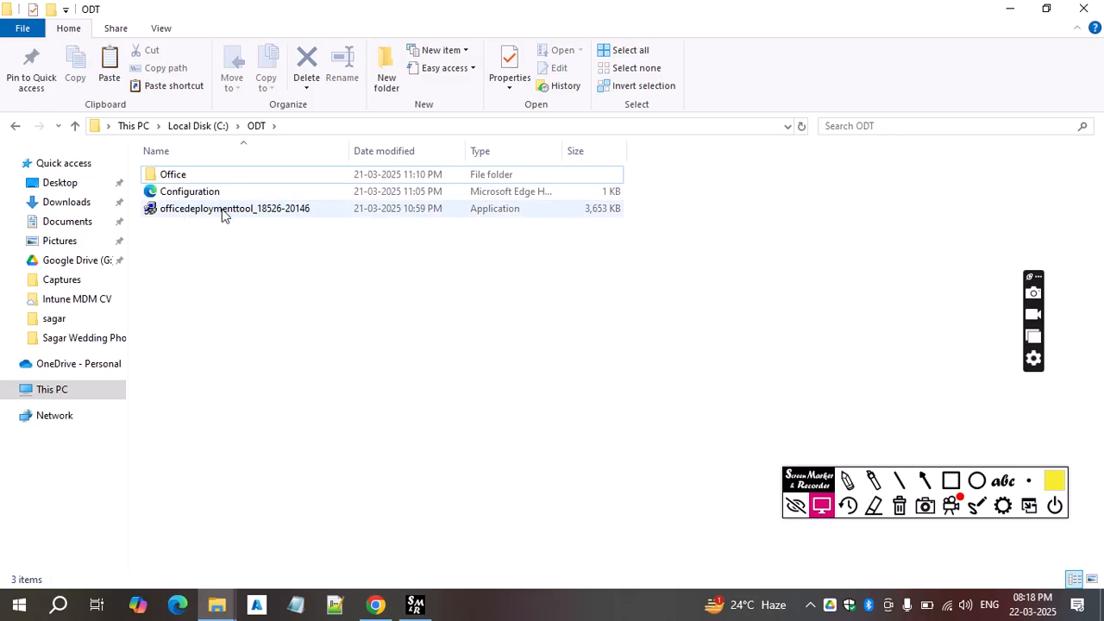
pyautogui.click(222, 214)
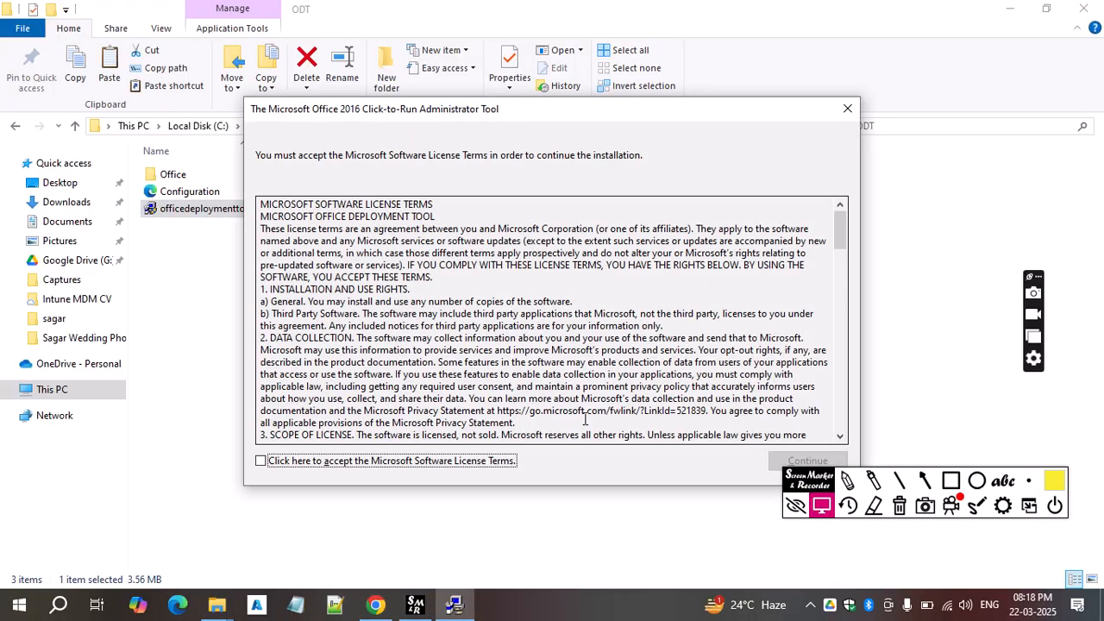
pyautogui.click(486, 466)
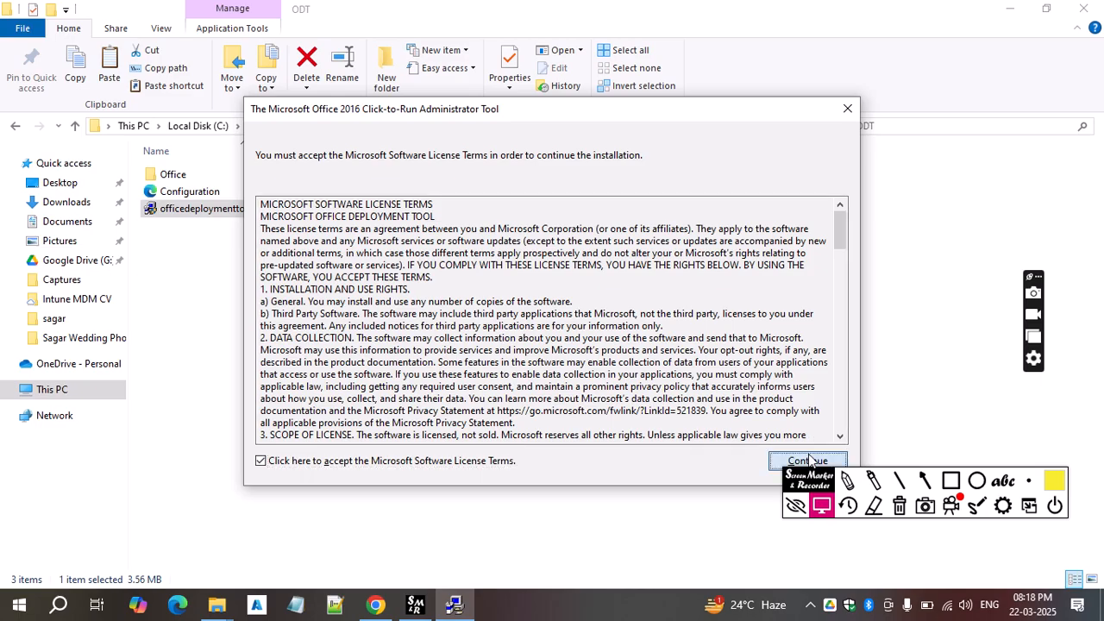
pyautogui.click(807, 461)
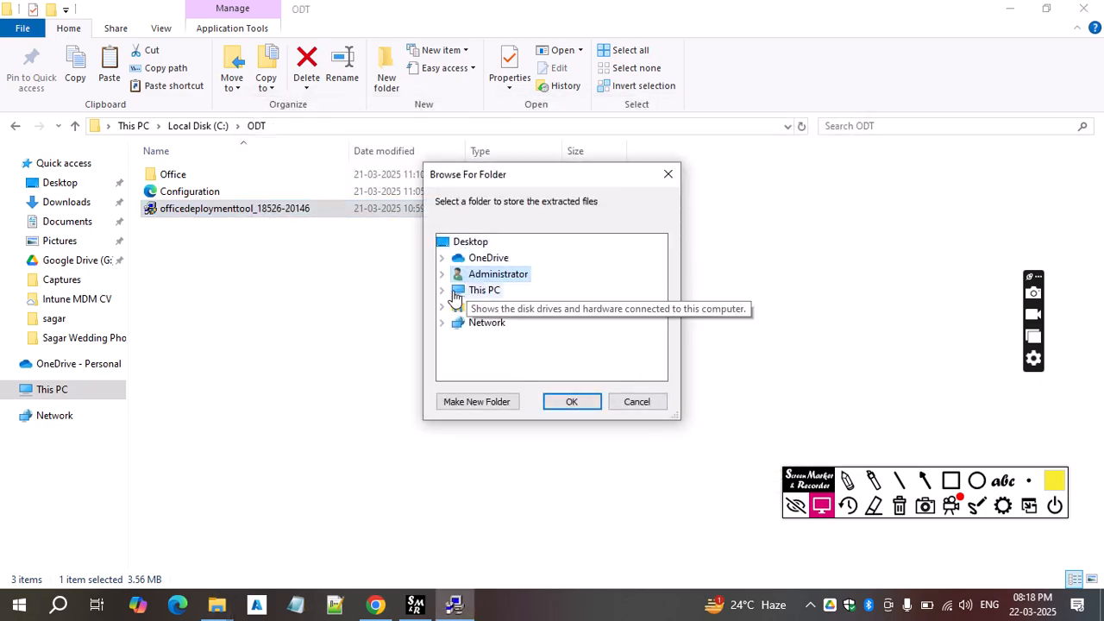
pyautogui.doubleClick(477, 290)
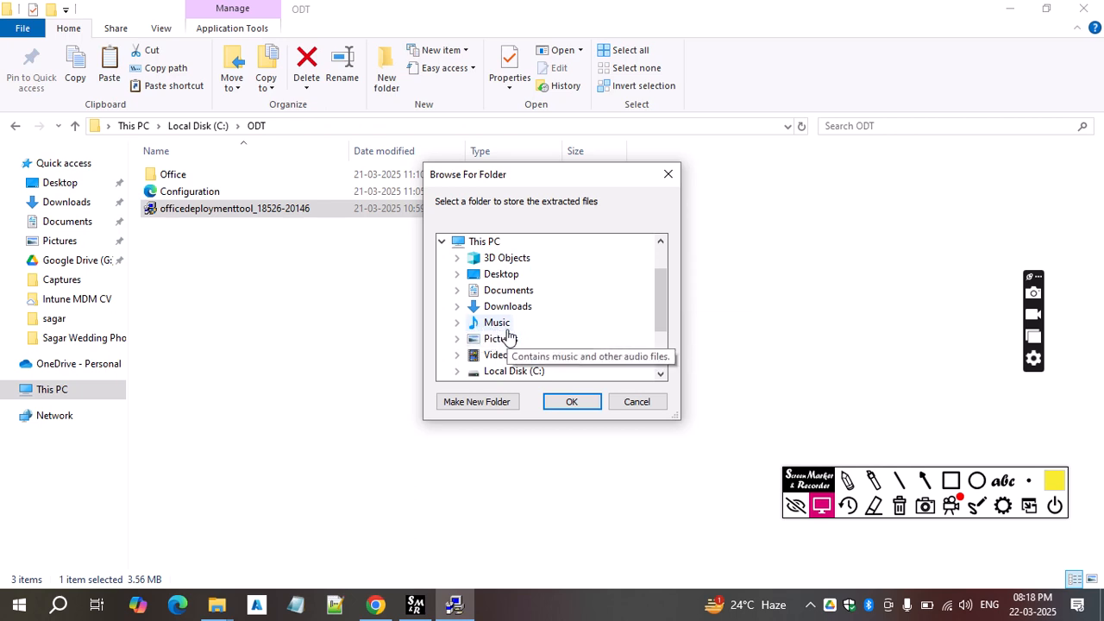
pyautogui.doubleClick(507, 371)
pyautogui.scroll(1, 505, 317)
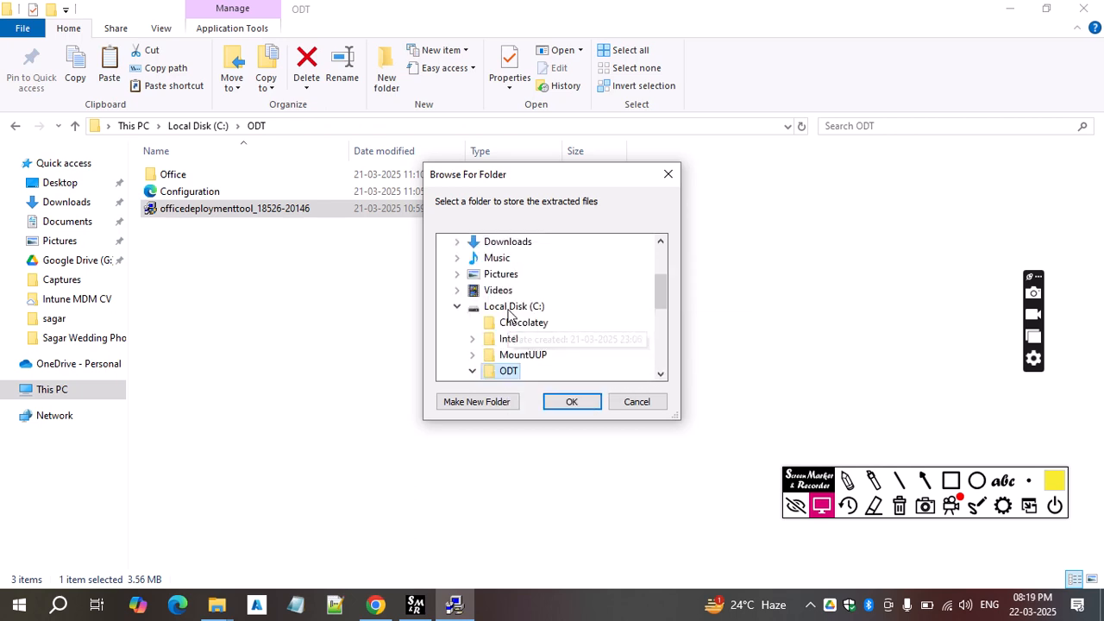
pyautogui.click(570, 402)
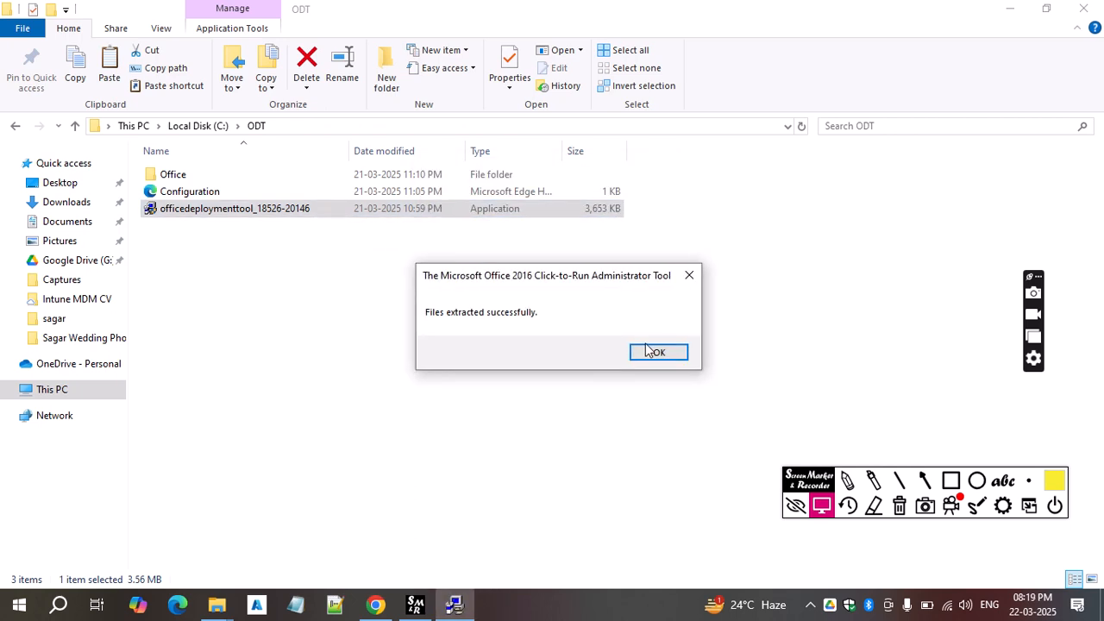
pyautogui.click(648, 352)
pyautogui.click(244, 333)
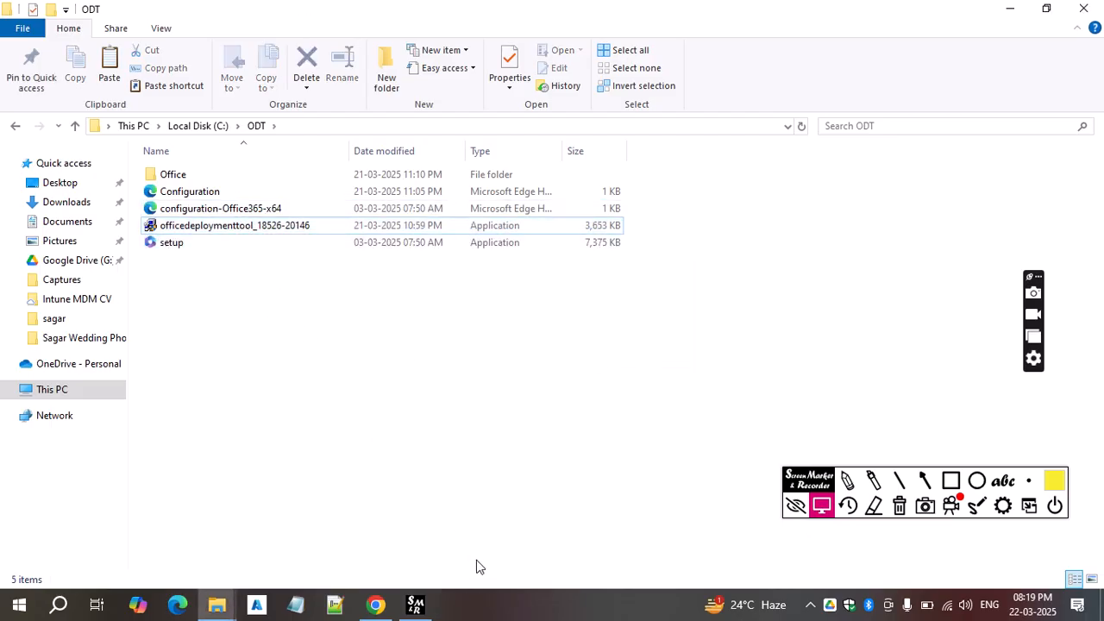
# - Open Command Prompt as administrator and move its window so the ODT folder's path stays in view
pyautogui.press('super')
pyautogui.write('cmd')
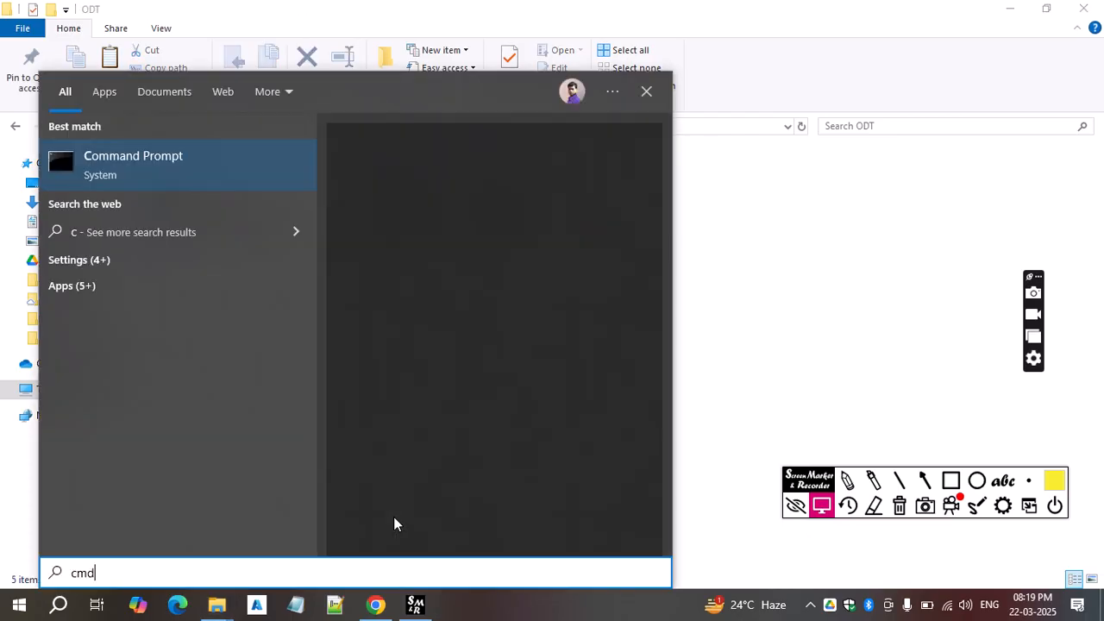
pyautogui.click(408, 317)
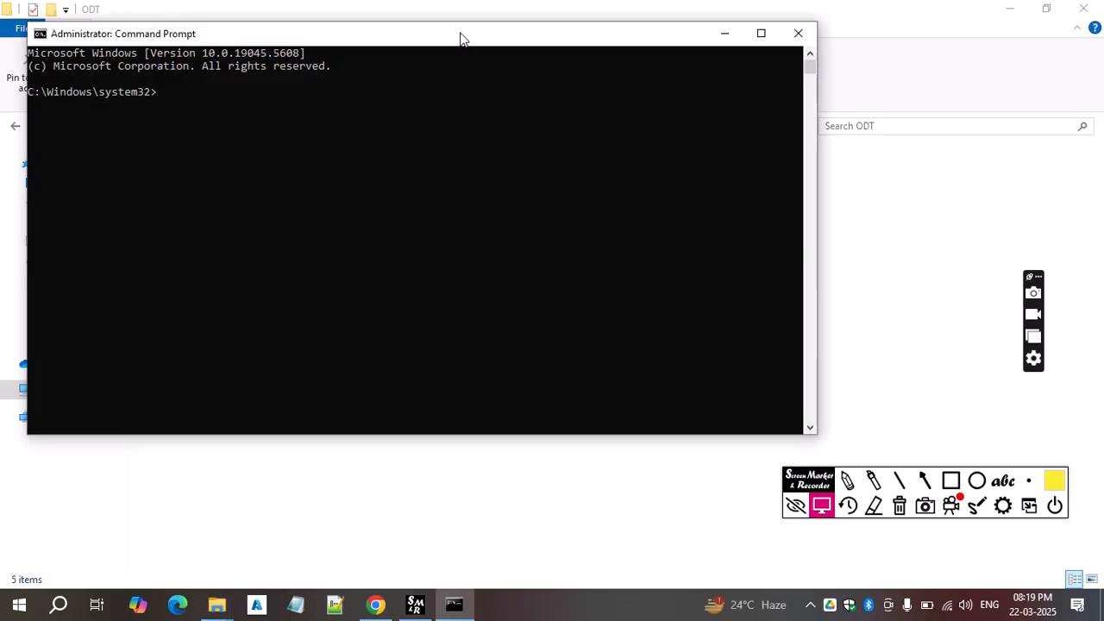
pyautogui.moveTo(462, 39); pyautogui.dragTo(600, 212)
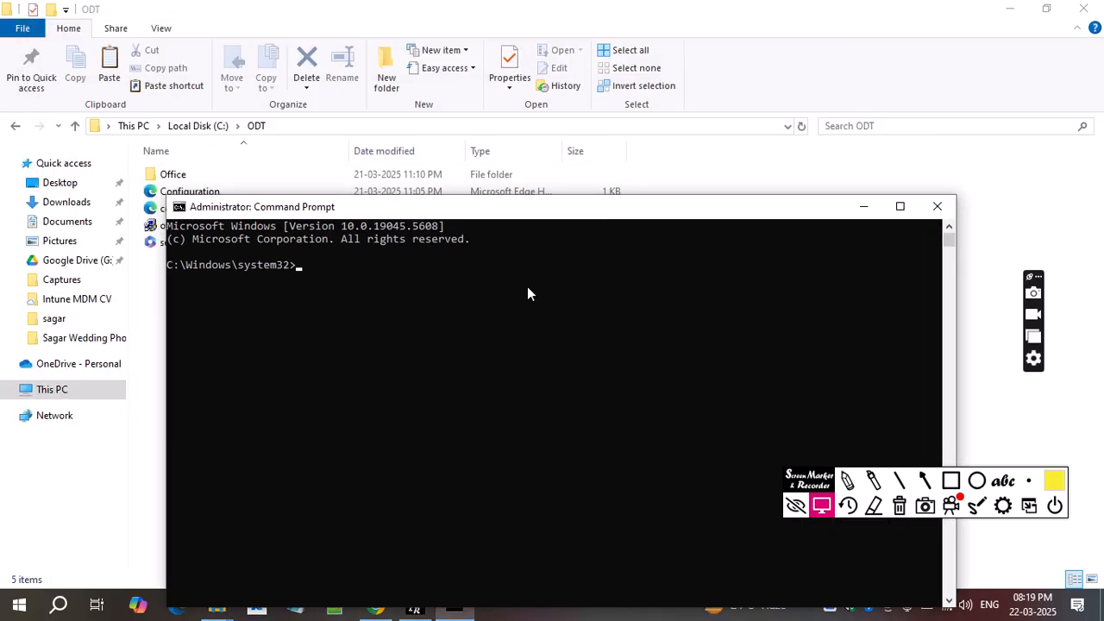
# - Change the Command Prompt directory to C:\ODT and move the window clear of the folder's file list
pyautogui.write('cd\\')
pyautogui.press('Return')
pyautogui.press('Return')
pyautogui.write('cd ODT')
pyautogui.press('Return')
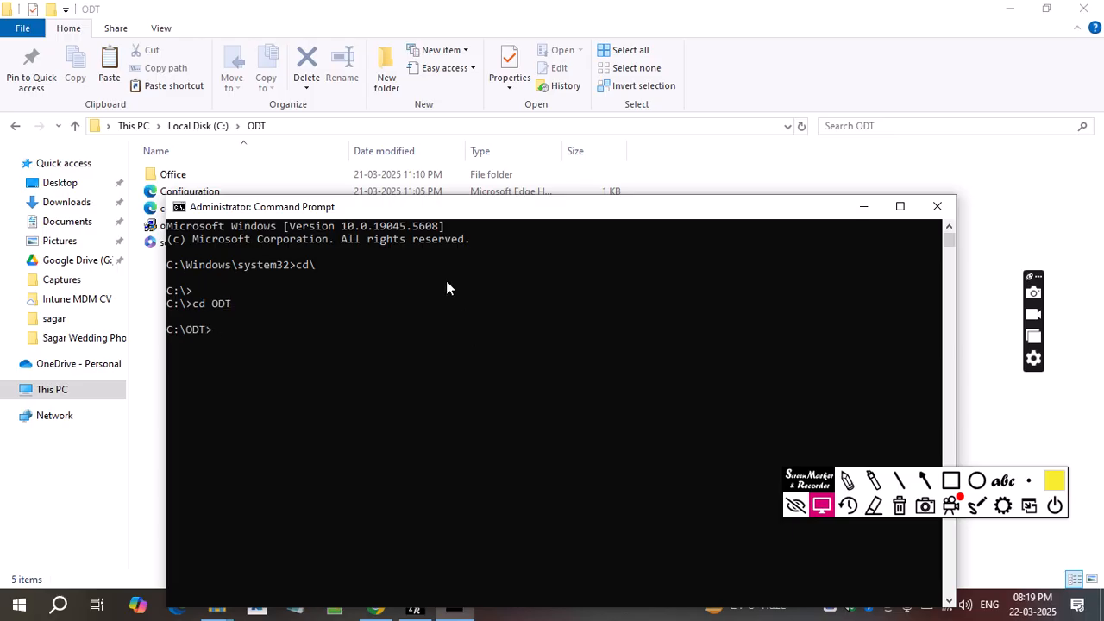
pyautogui.moveTo(445, 212); pyautogui.dragTo(443, 299)
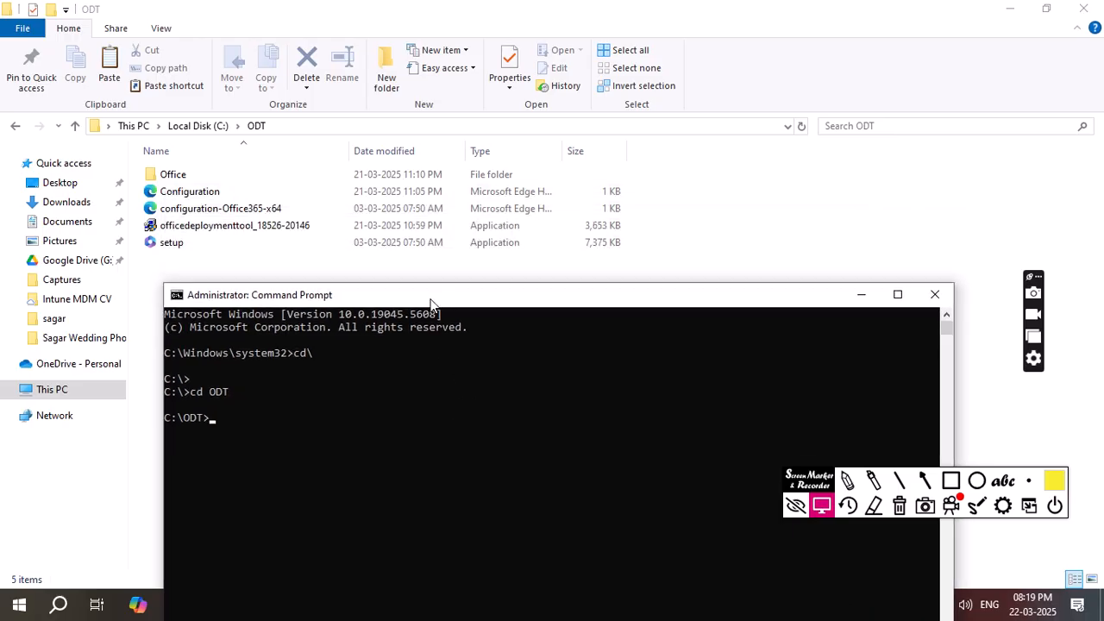
# - Copy the example setup.exe /download downloadconfig.xml from the Office Deployment Tool overview page in Chrome and paste it into Command Prompt
pyautogui.hotkey('alt', 'Tab')
pyautogui.press('Tab')
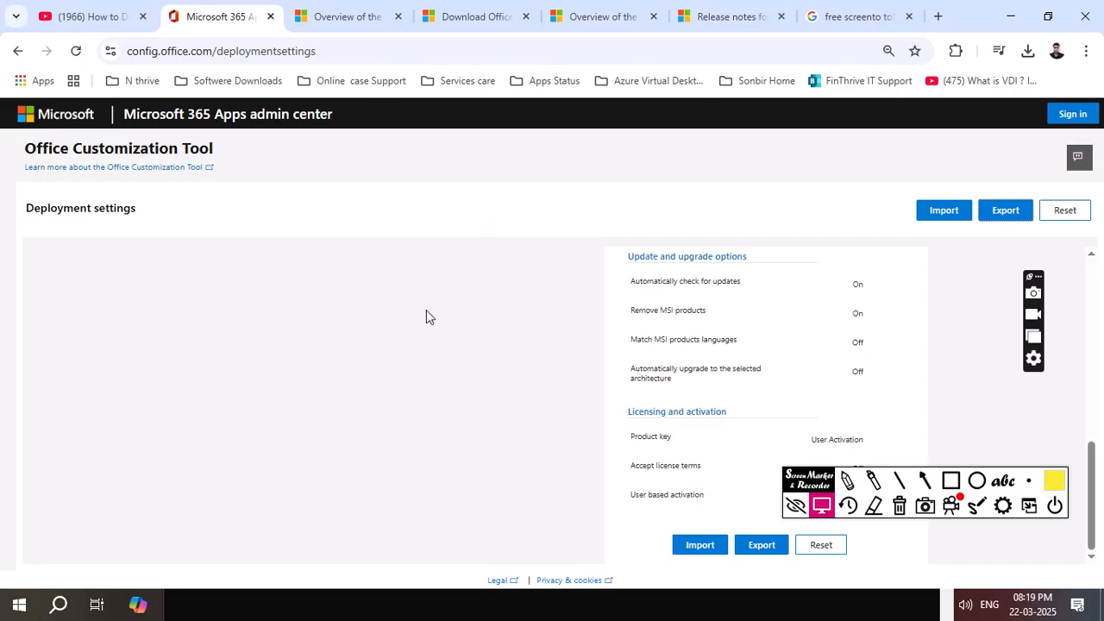
pyautogui.click(466, 18)
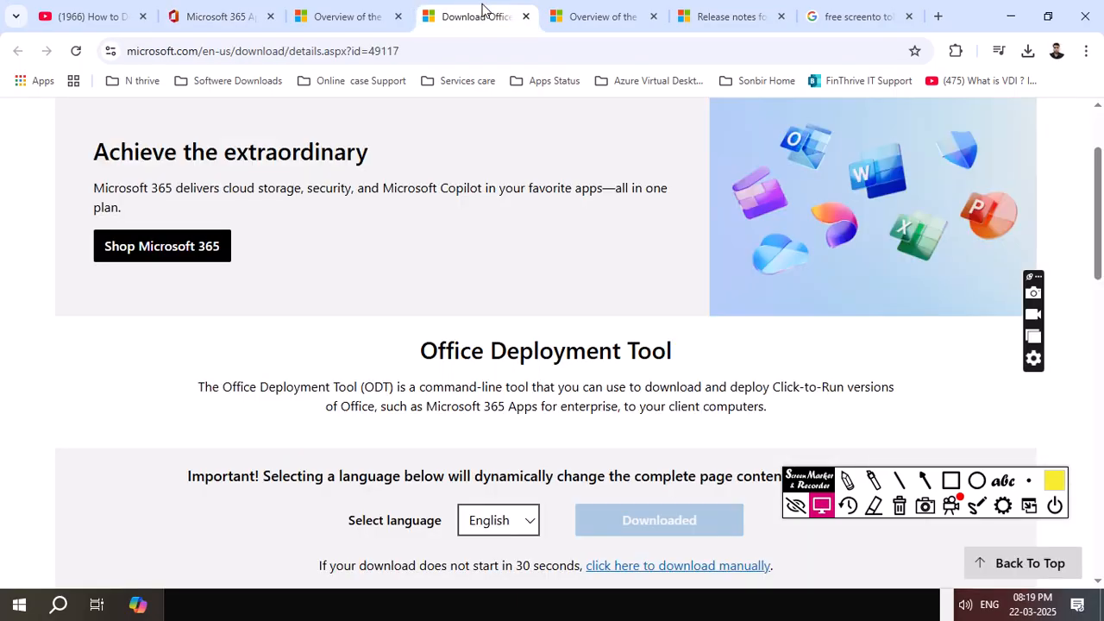
pyautogui.click(576, 7)
pyautogui.scroll(-8, 574, 310)
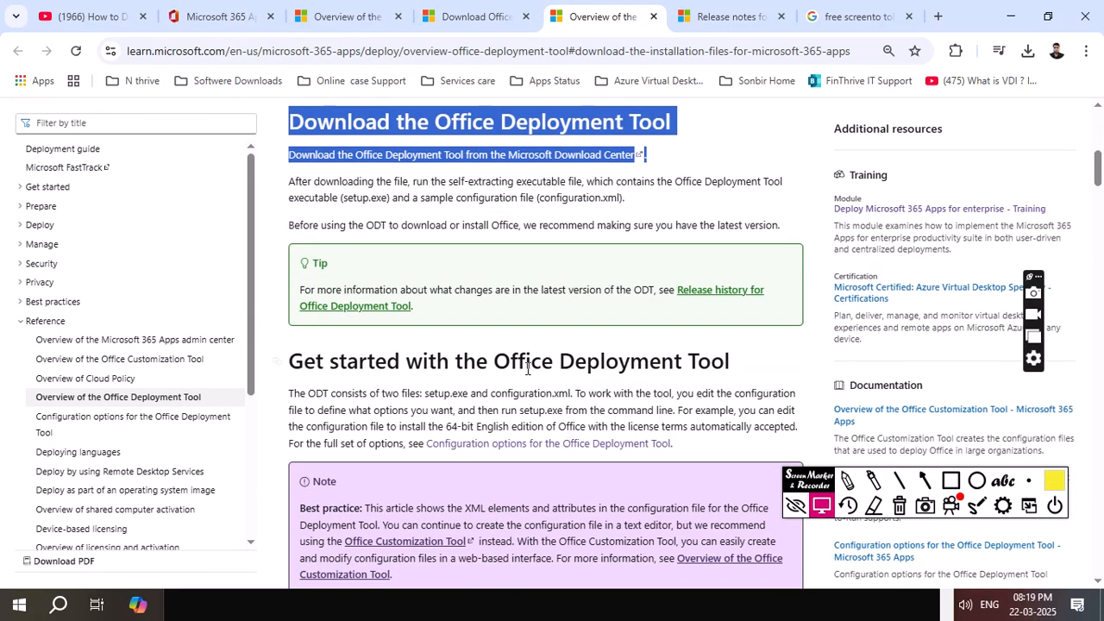
pyautogui.click(528, 368)
pyautogui.scroll(-7, 517, 380)
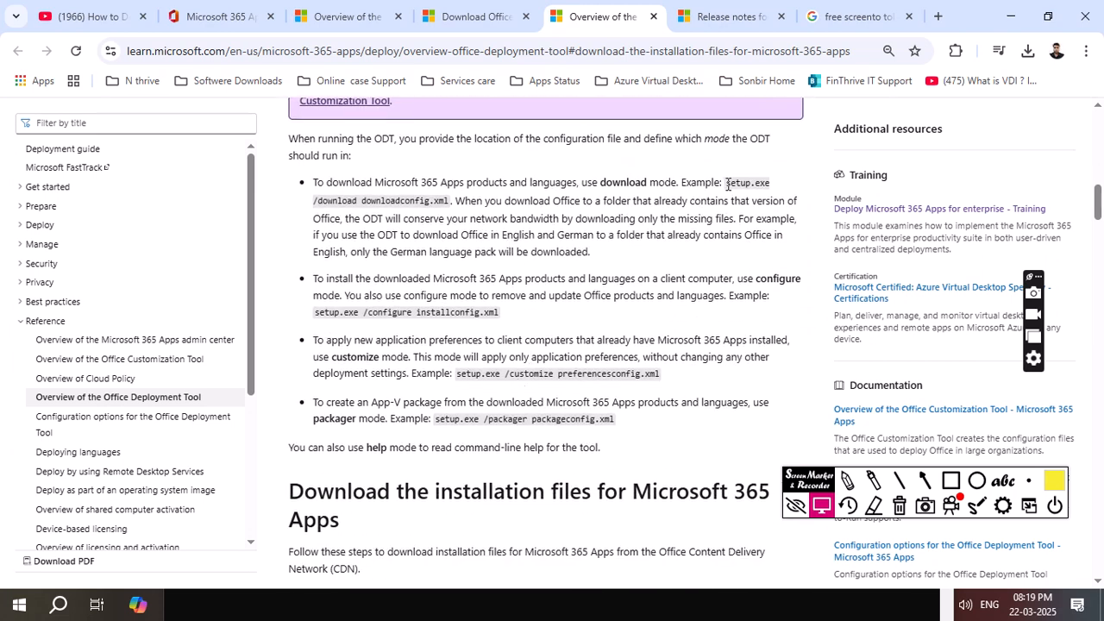
pyautogui.moveTo(726, 183); pyautogui.dragTo(449, 200)
pyautogui.hotkey('ctrl', 'c')
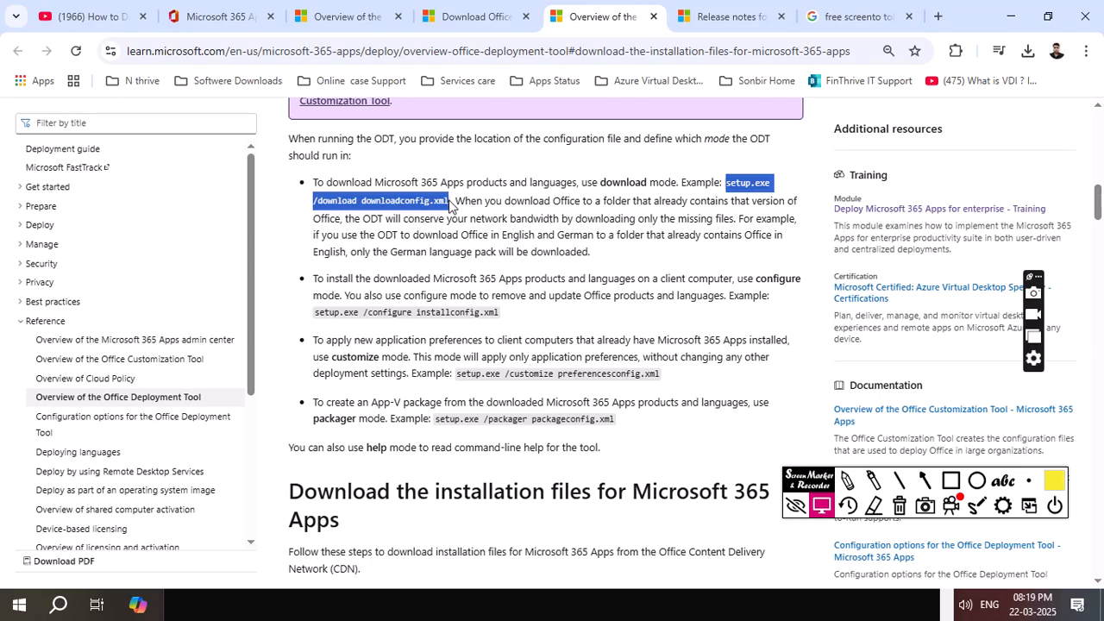
pyautogui.hotkey('alt', 'Tab')
pyautogui.rightClick(425, 382)
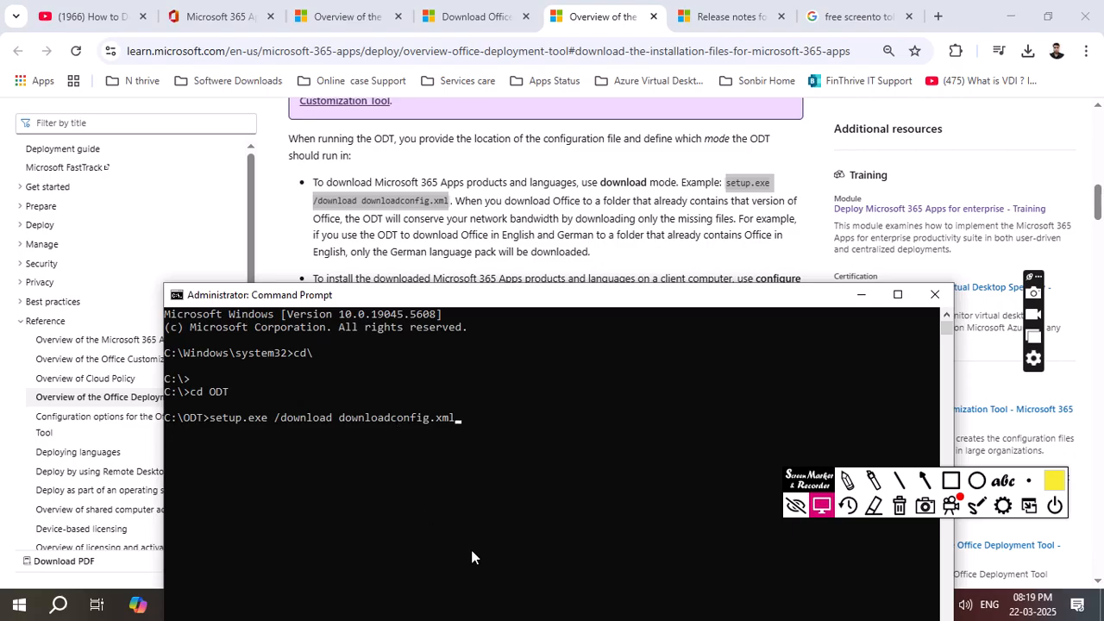
# - Switch to File Explorer, examine the Data folder inside ODT's Office folder, and return to the ODT folder
pyautogui.hotkey('alt', 'Tab')
pyautogui.hotkey('alt', 'Tab')
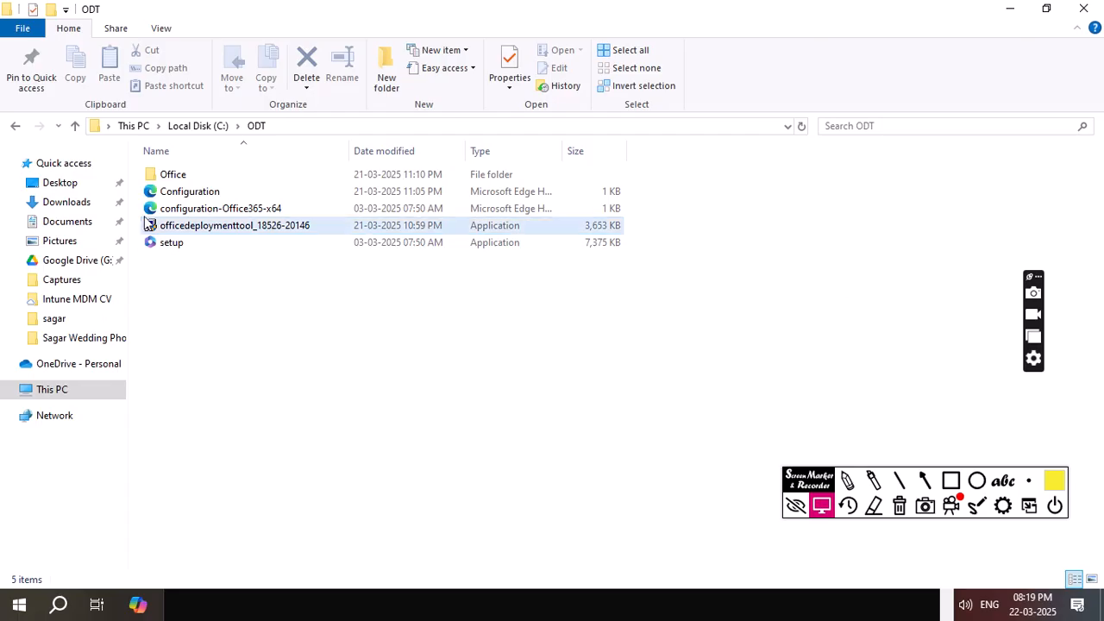
pyautogui.doubleClick(187, 177)
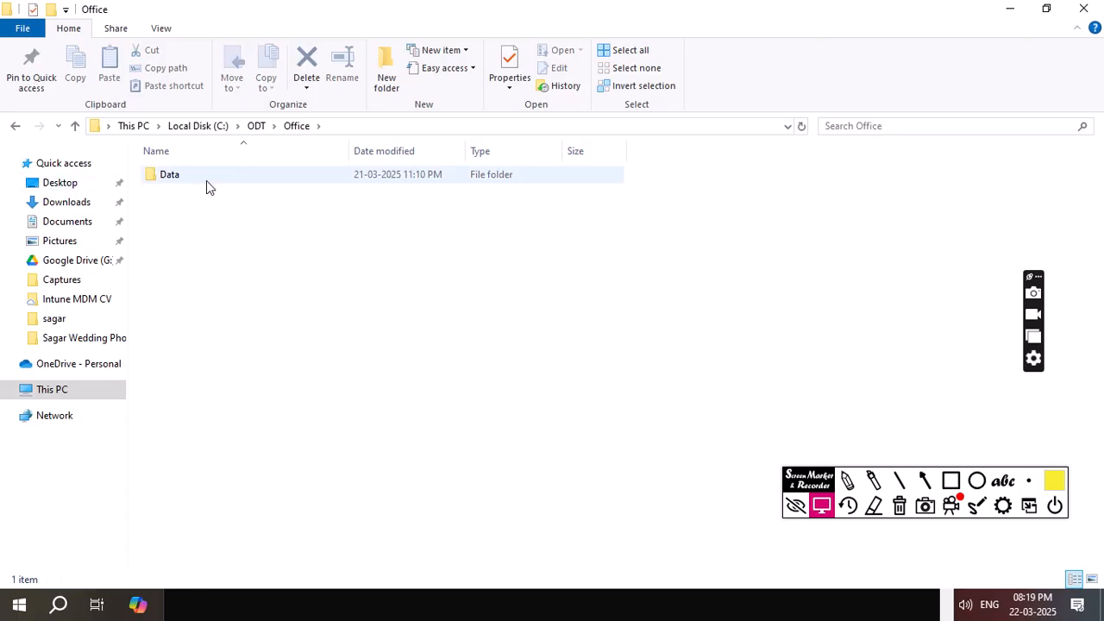
pyautogui.click(206, 179)
pyautogui.doubleClick(205, 179)
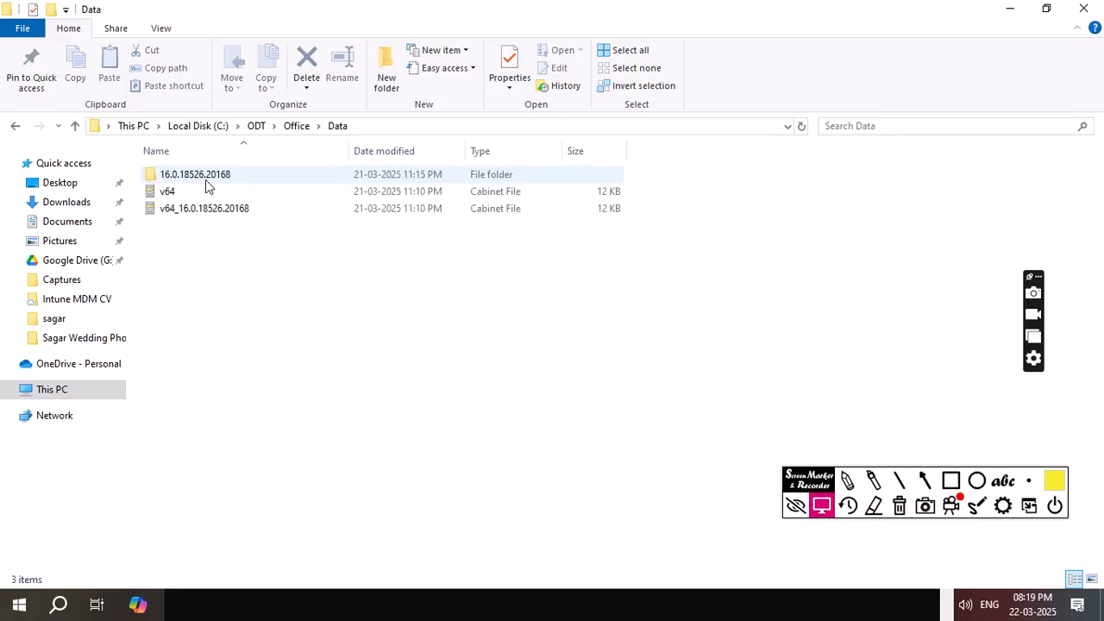
pyautogui.click(293, 128)
pyautogui.click(256, 126)
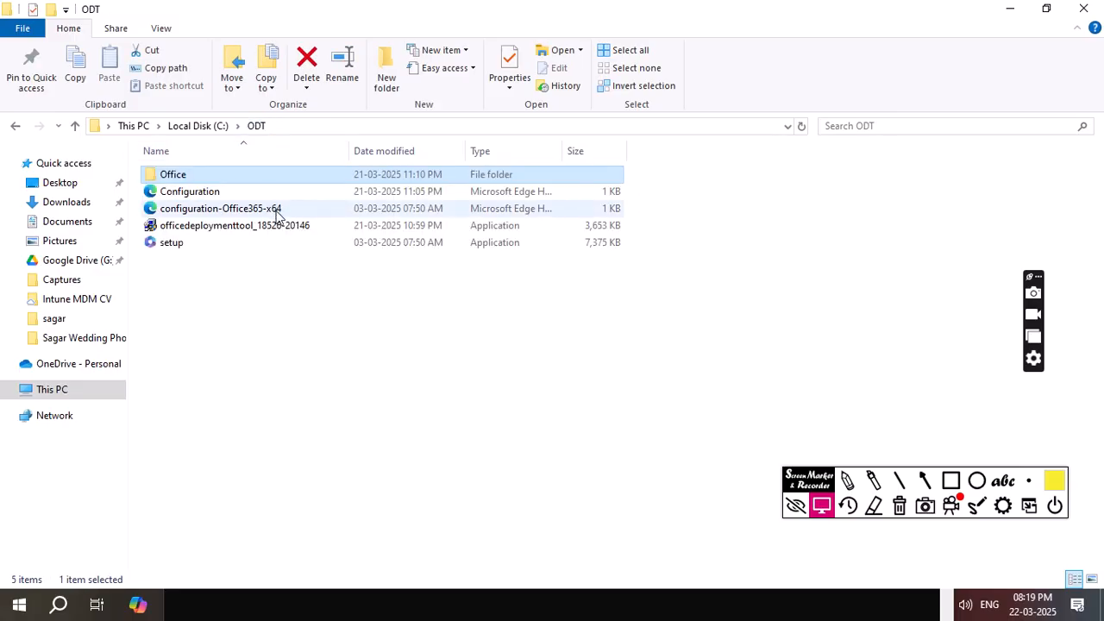
# - Copy the example setup.exe /configure installconfig.xml from the Office Deployment Tool overview page in Chrome and return to Command Prompt
pyautogui.click(329, 307)
pyautogui.hotkey('alt', 'Tab')
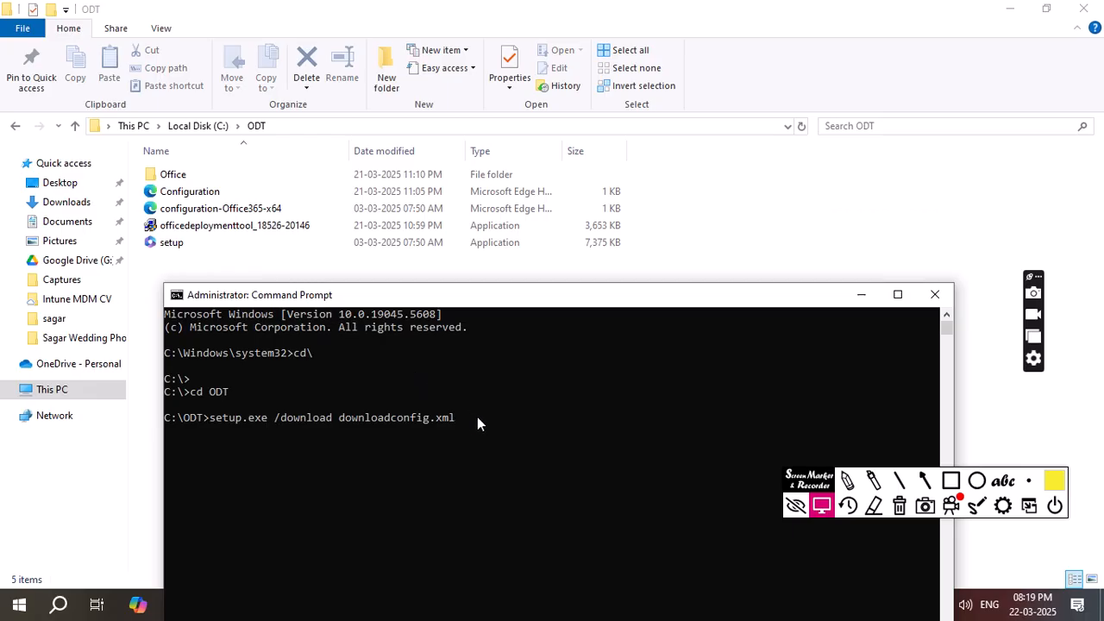
pyautogui.hotkey('alt', 'Tab')
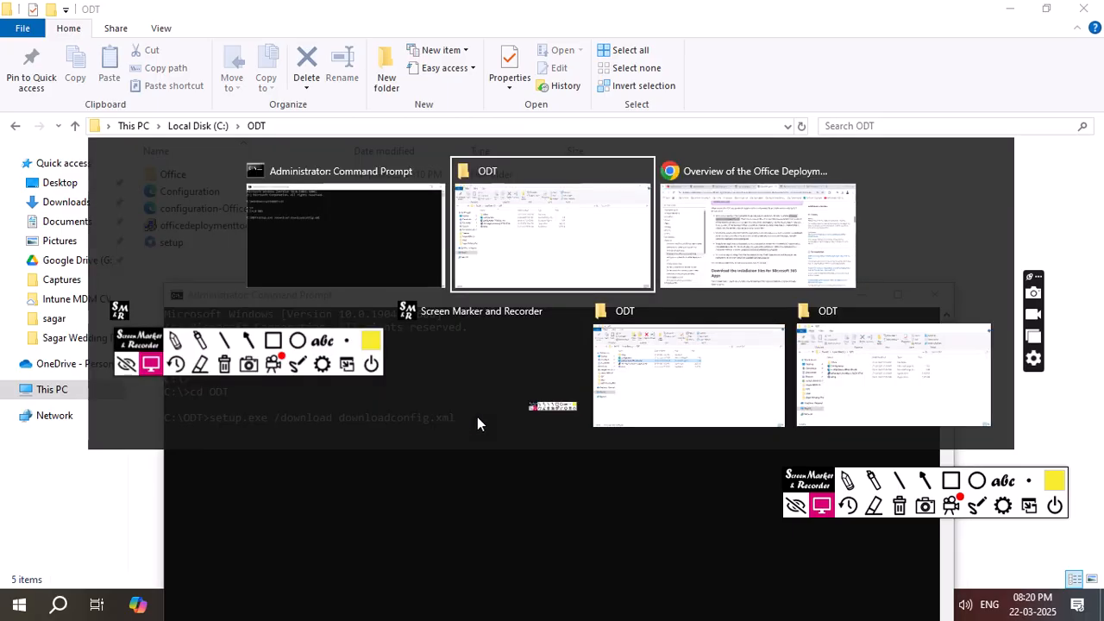
pyautogui.hotkey('alt', 'Tab')
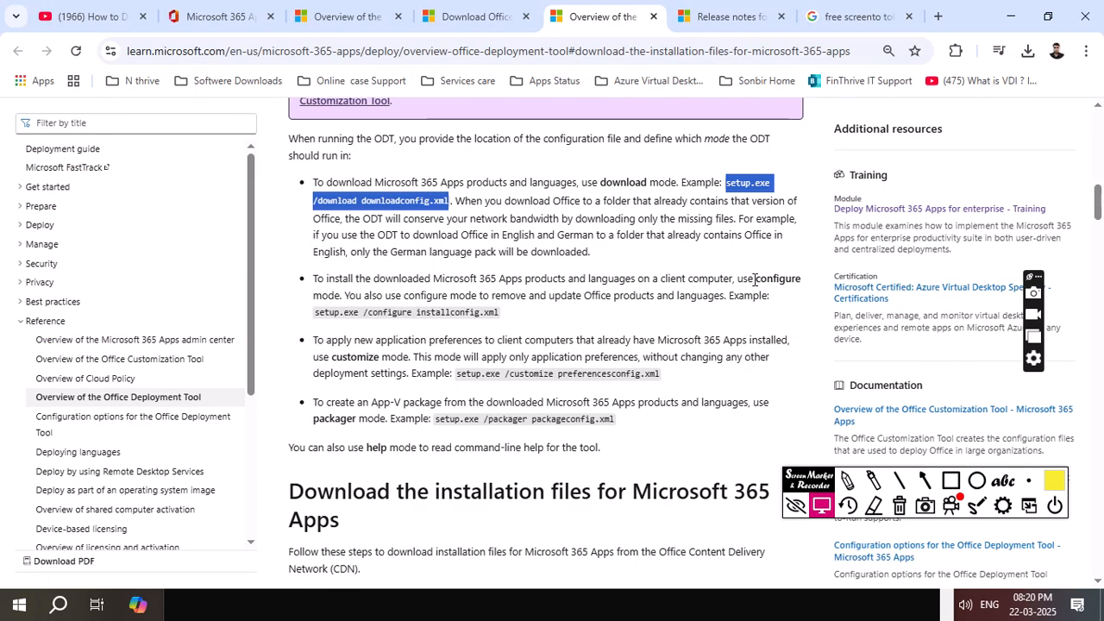
pyautogui.moveTo(756, 278); pyautogui.dragTo(315, 312)
pyautogui.hotkey('ctrl', 'c')
pyautogui.click(498, 317)
pyautogui.hotkey('alt', 'Tab')
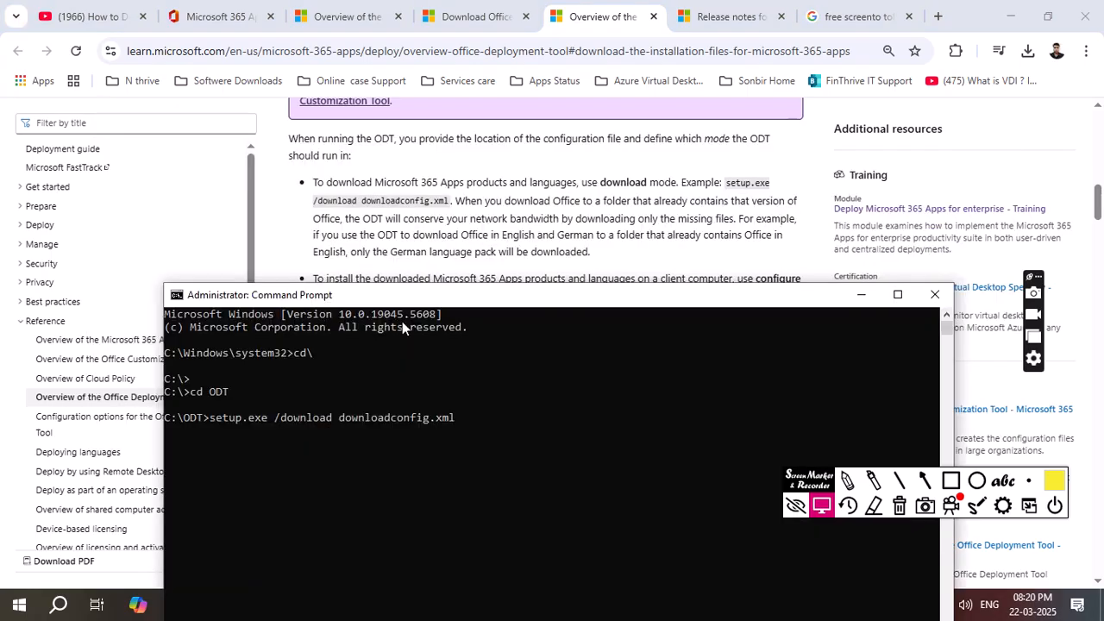
# - Clear the unexecuted download command at the C:\ODT prompt and paste setup.exe /configure installconfig.xml in its place
pyautogui.press('BackSpace')
pyautogui.press('BackSpace')
pyautogui.press('BackSpace')
pyautogui.press('BackSpace')
pyautogui.press('BackSpace')
pyautogui.press('BackSpace')
pyautogui.press('BackSpace')
pyautogui.press('BackSpace')
pyautogui.press('BackSpace')
pyautogui.press('BackSpace')
pyautogui.press('BackSpace')
pyautogui.press('BackSpace')
pyautogui.press('BackSpace')
pyautogui.press('BackSpace')
pyautogui.press('BackSpace')
pyautogui.press('BackSpace')
pyautogui.press('BackSpace')
pyautogui.press('BackSpace')
pyautogui.press('BackSpace')
pyautogui.press('BackSpace')
pyautogui.hotkey('ctrl', 'v')
# - Check the file names in the ODT folder in File Explorer, and replace installconfig.xml in the Command Prompt command with configuration-Office365-x64.xml
pyautogui.hotkey('alt', 'Tab')
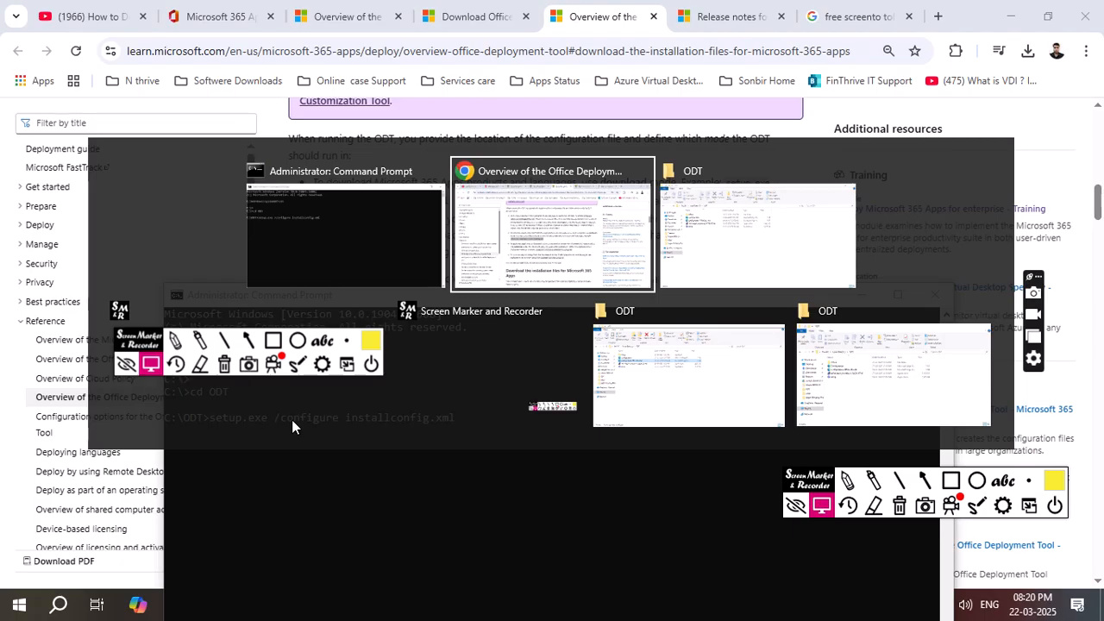
pyautogui.press('Tab')
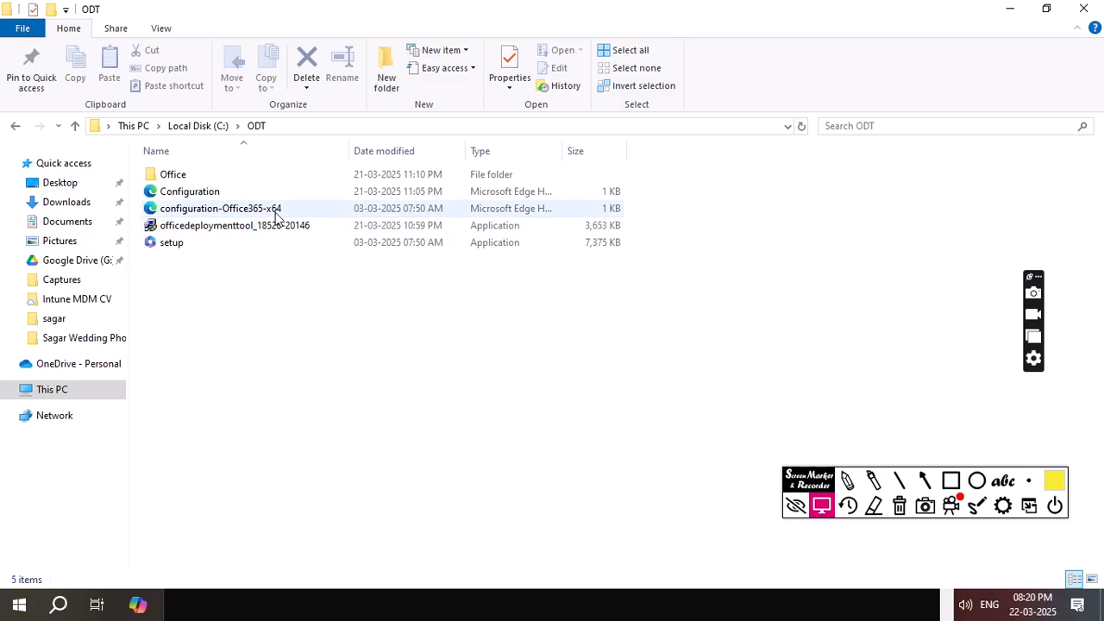
pyautogui.hotkey('alt', 'Tab')
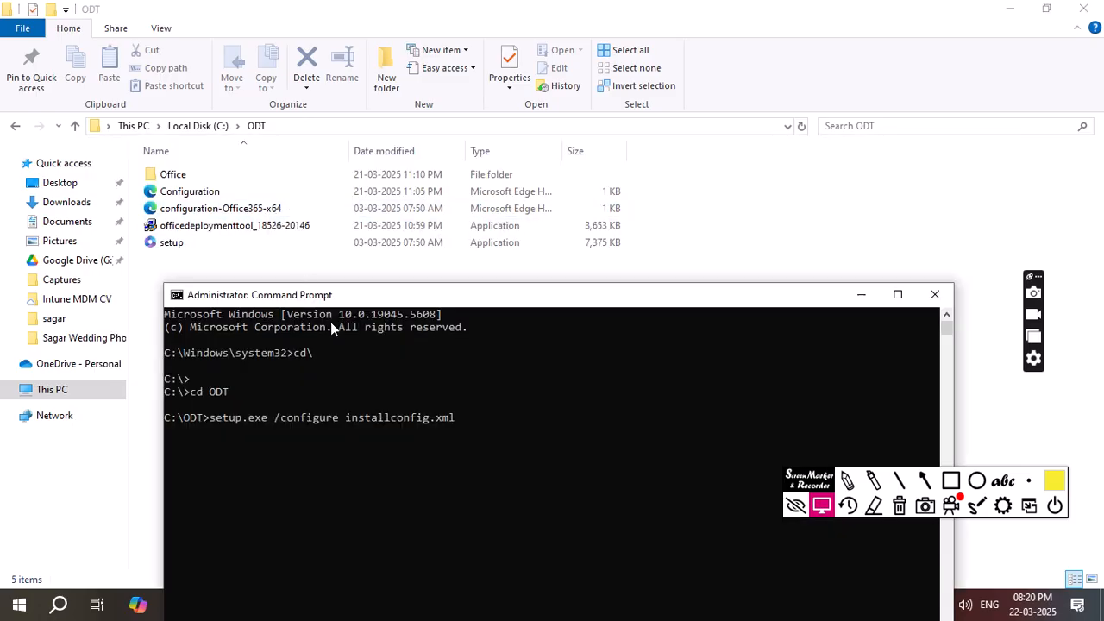
pyautogui.press('BackSpace')
pyautogui.press('BackSpace')
pyautogui.press('BackSpace')
pyautogui.press('BackSpace')
pyautogui.press('BackSpace')
pyautogui.press('BackSpace')
pyautogui.press('BackSpace')
pyautogui.press('BackSpace')
pyautogui.press('BackSpace')
pyautogui.press('BackSpace')
pyautogui.press('BackSpace')
pyautogui.press('BackSpace')
pyautogui.press('BackSpace')
pyautogui.press('BackSpace')
pyautogui.press('BackSpace')
pyautogui.press('BackSpace')
pyautogui.press('BackSpace')
pyautogui.write('conf')
pyautogui.press('Tab')
pyautogui.press('Tab')
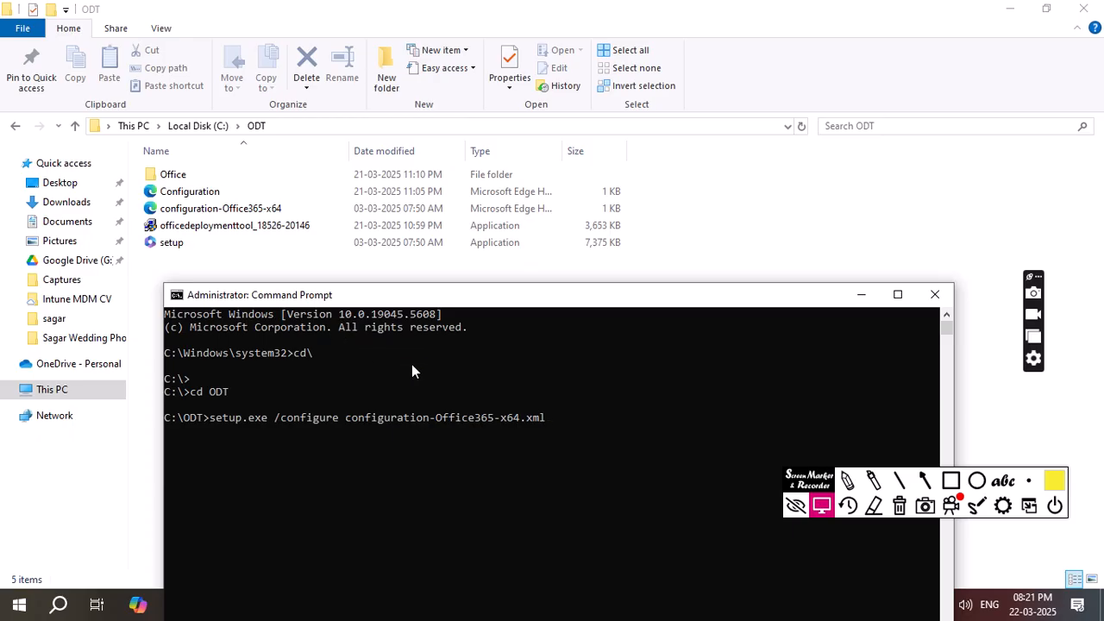
pyautogui.click(1055, 507)
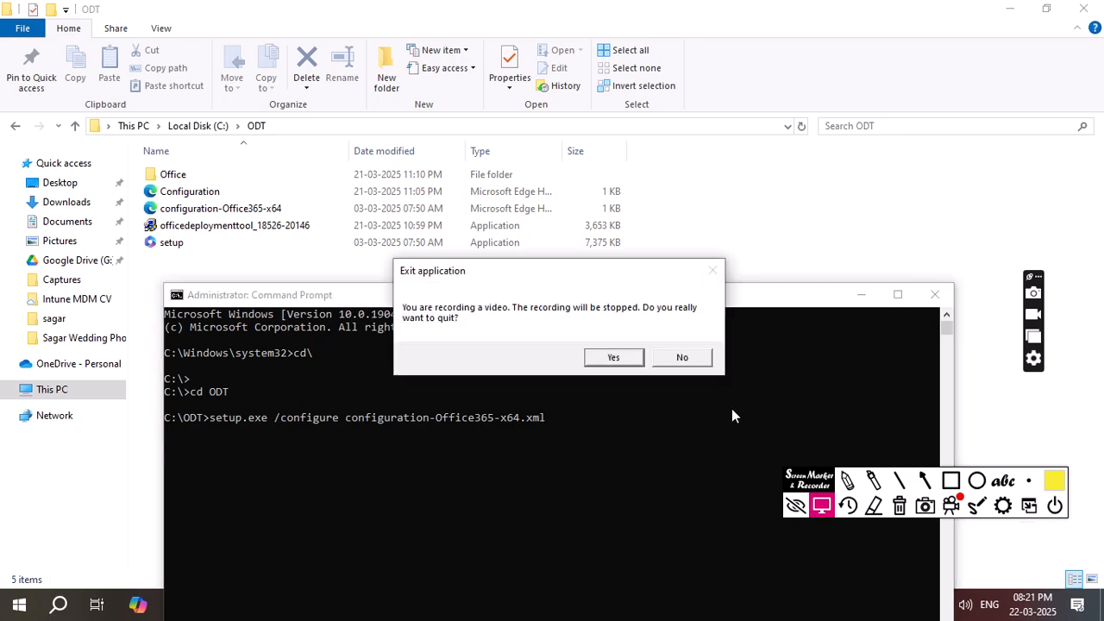